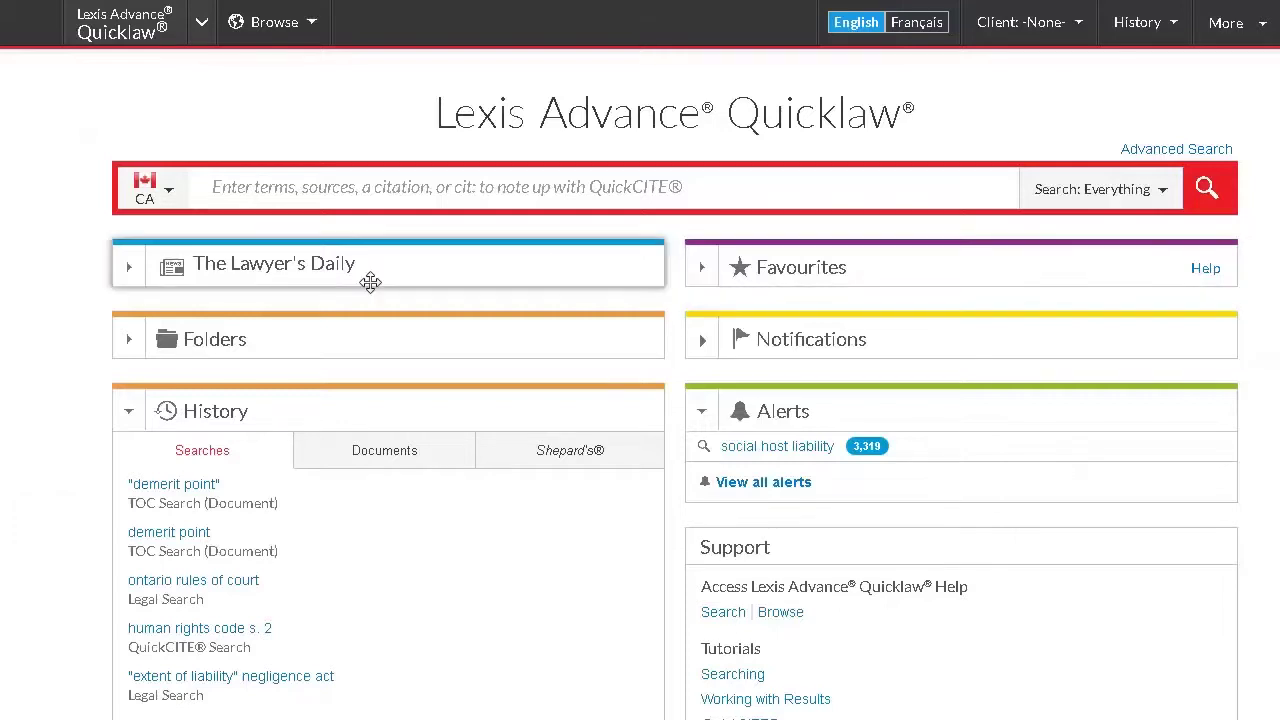
Search 'host liability' restricted to the CA Secondary Materials content type.
click(227, 186)
text(host liability)
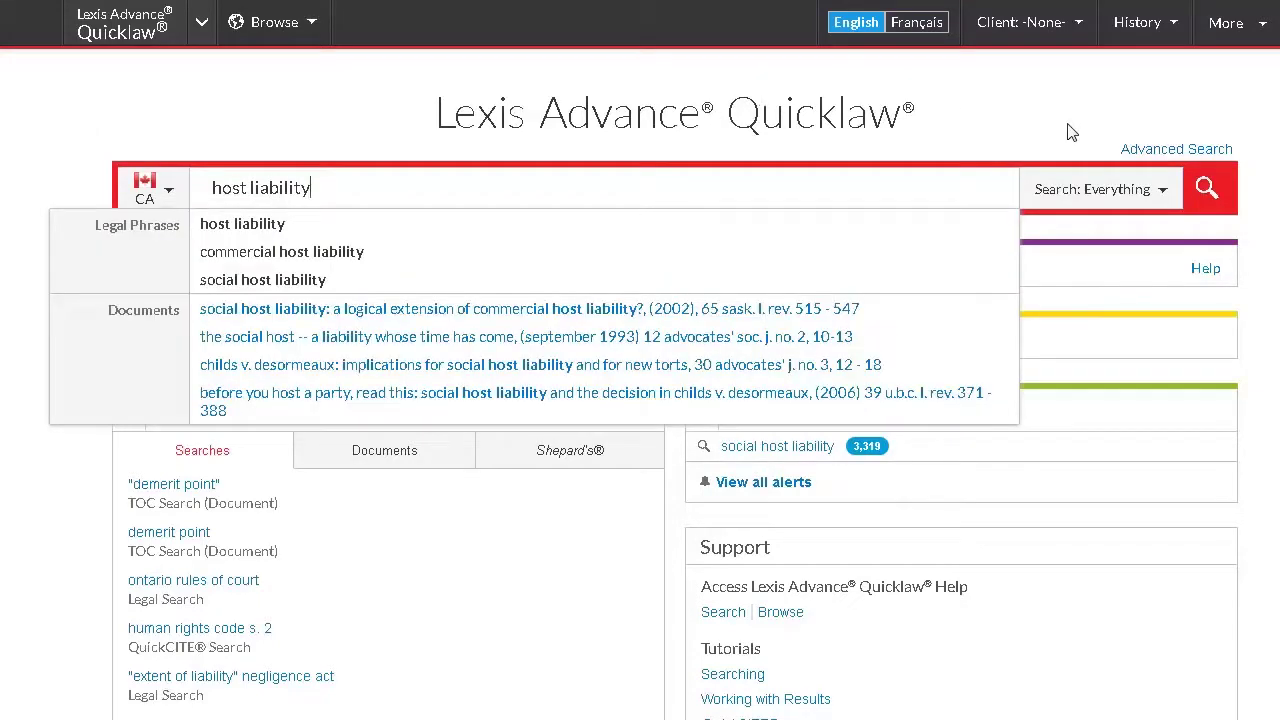
click(1157, 193)
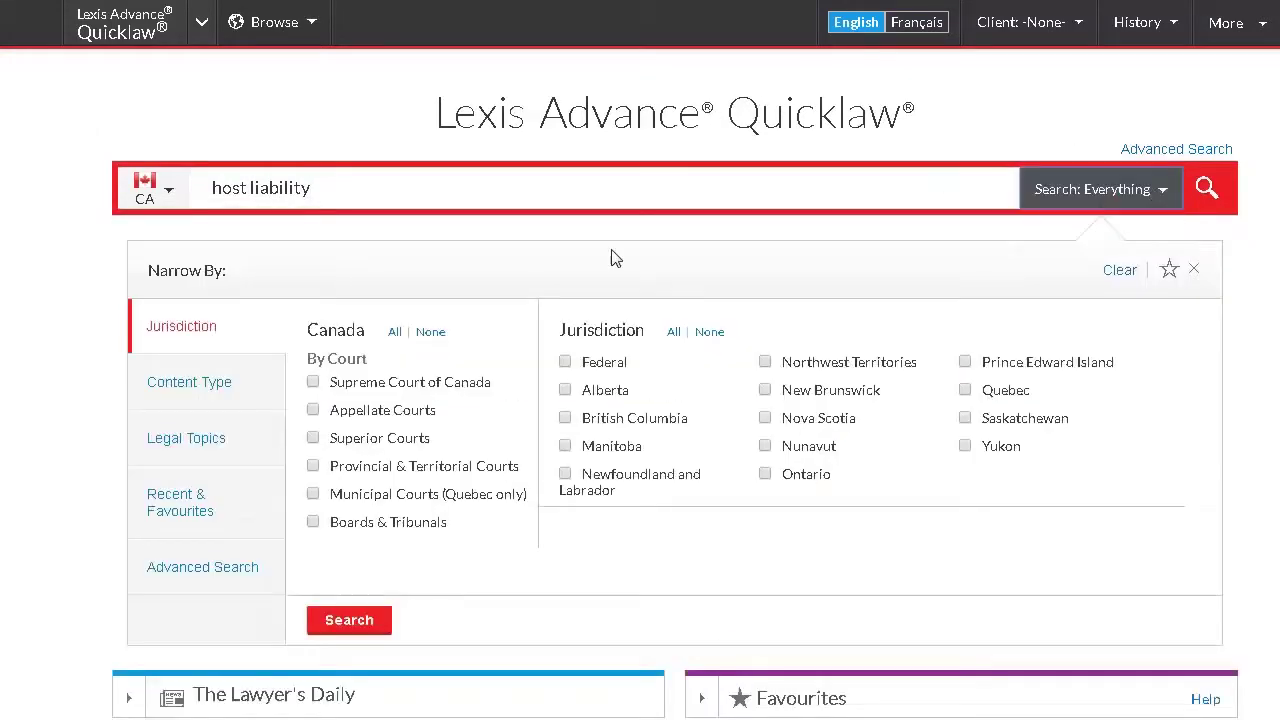
click(180, 384)
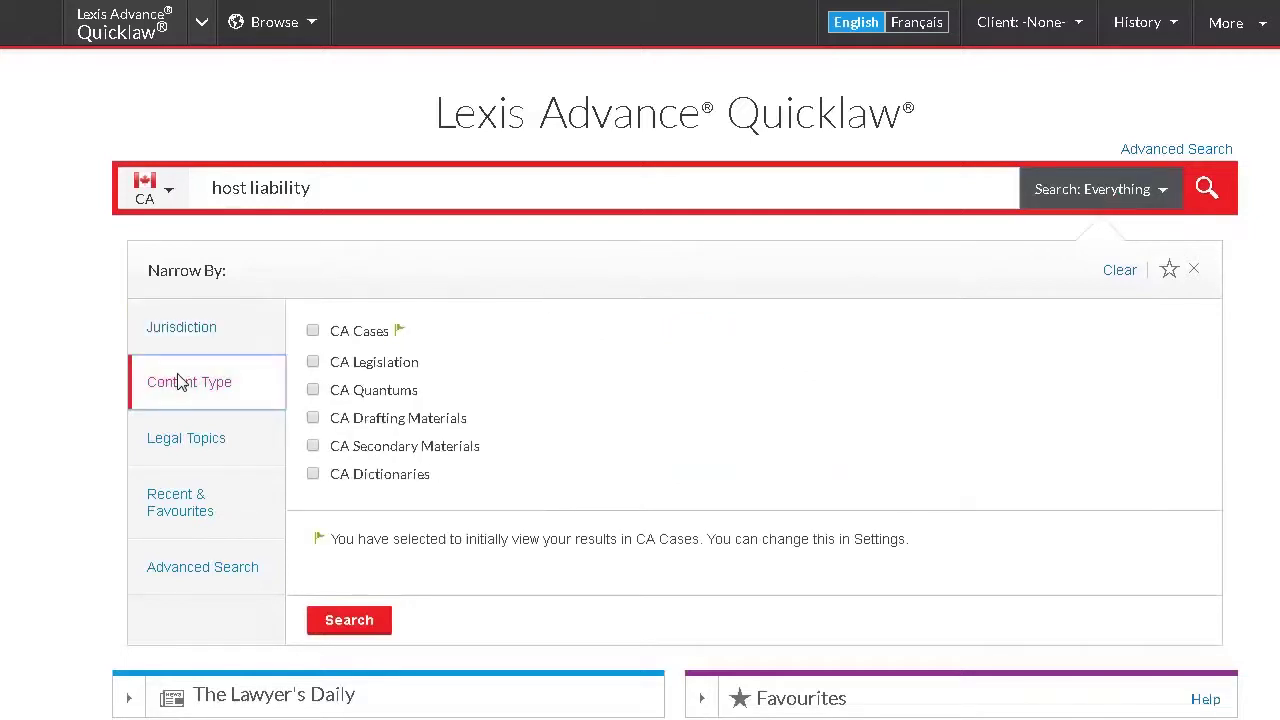
click(313, 447)
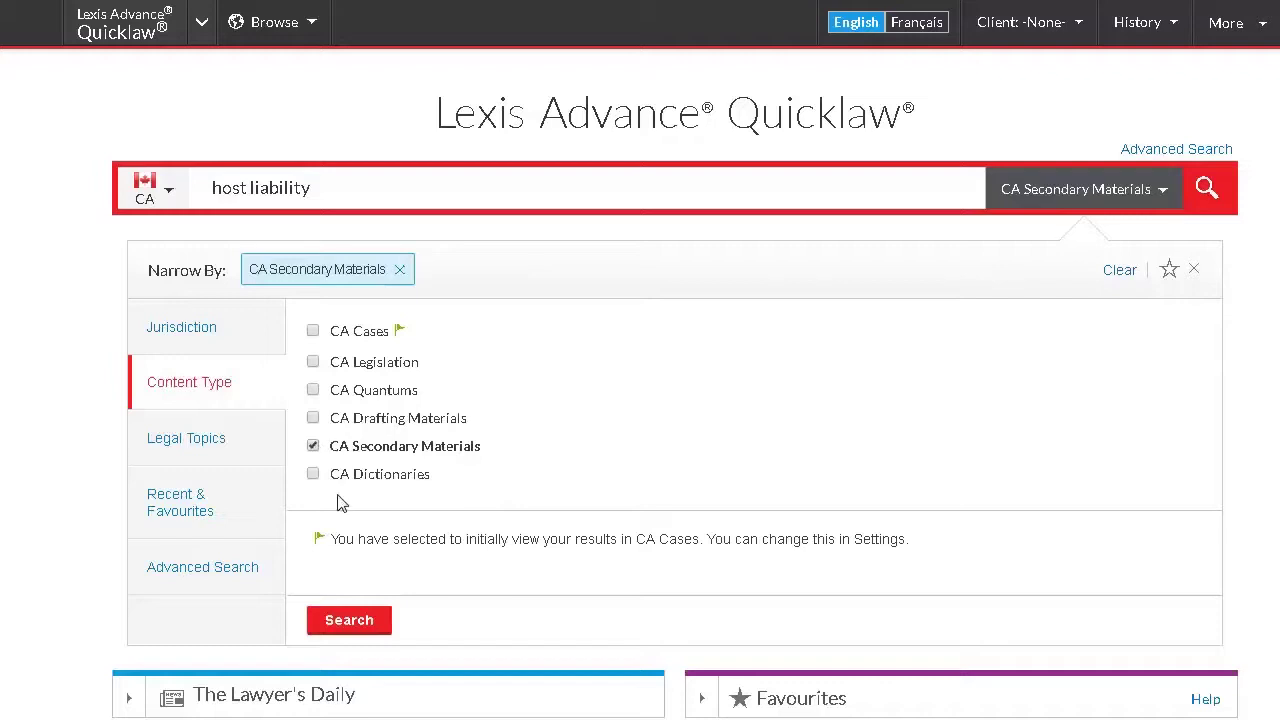
click(345, 612)
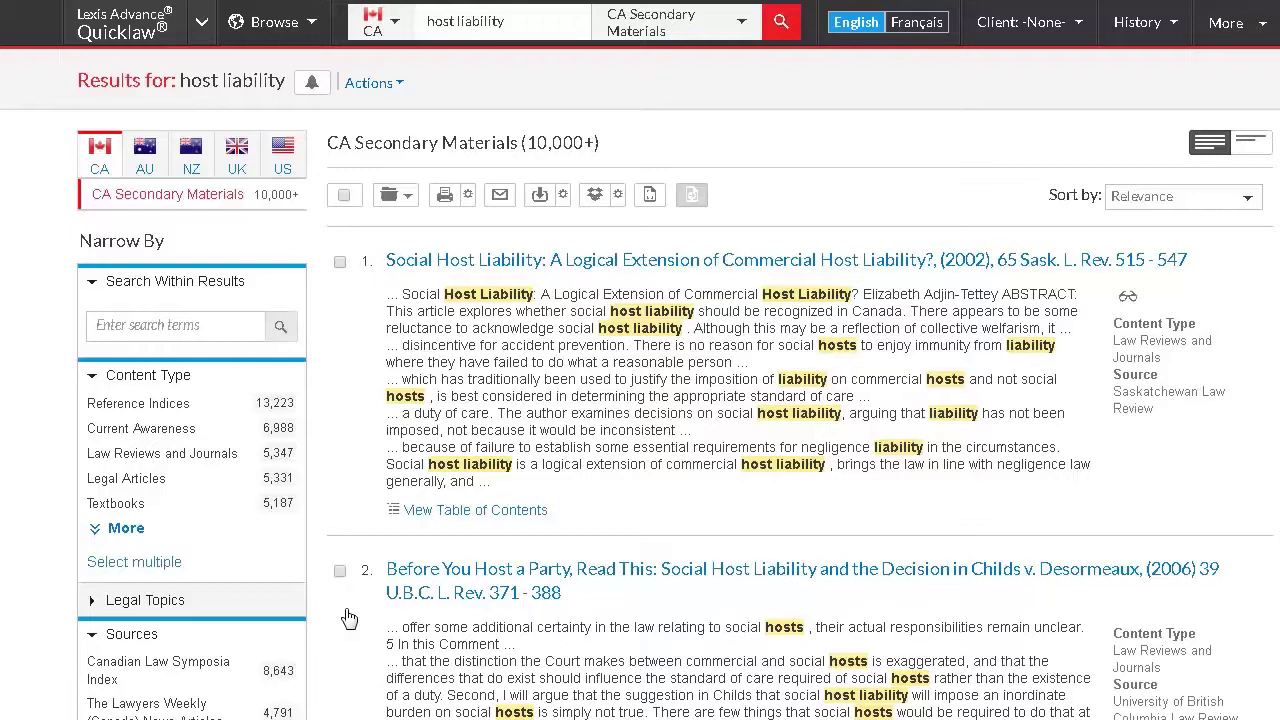
click(121, 531)
Filter the results to Legal Encyclopedias and Halsbury's Negligence and other Torts, then open HTO-105.
click(121, 531)
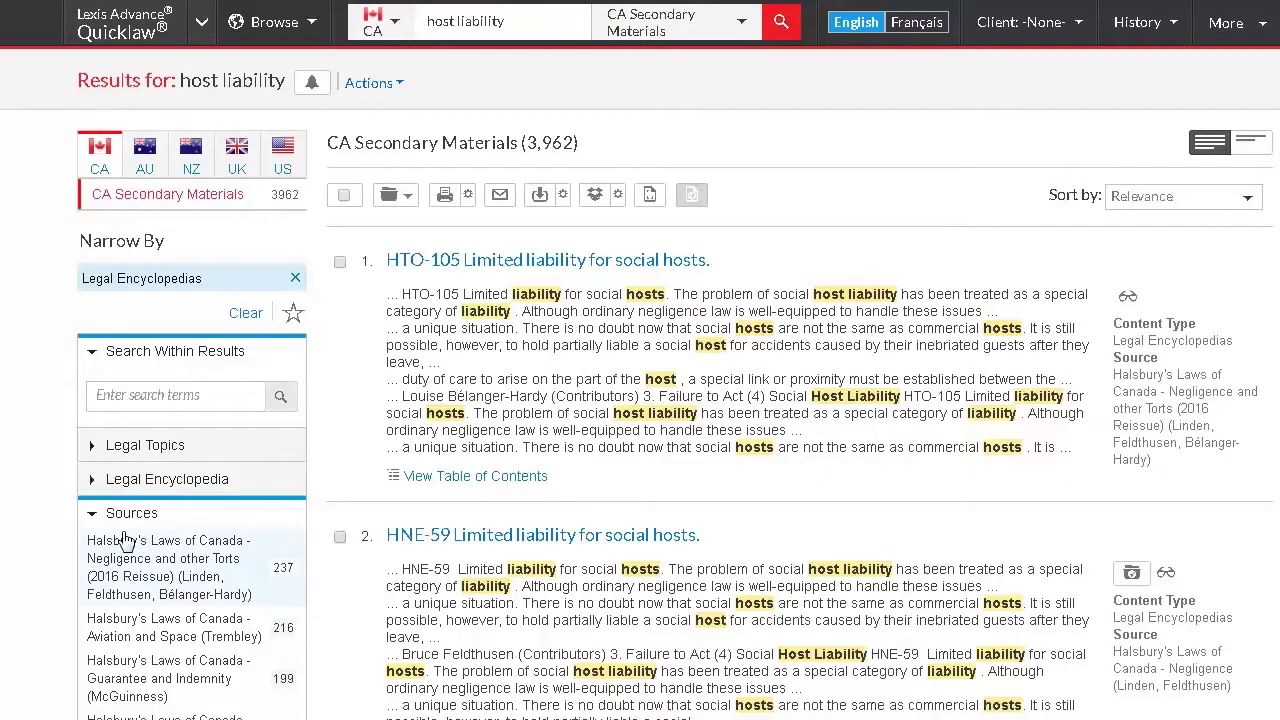
scroll(250, 537, down, 3)
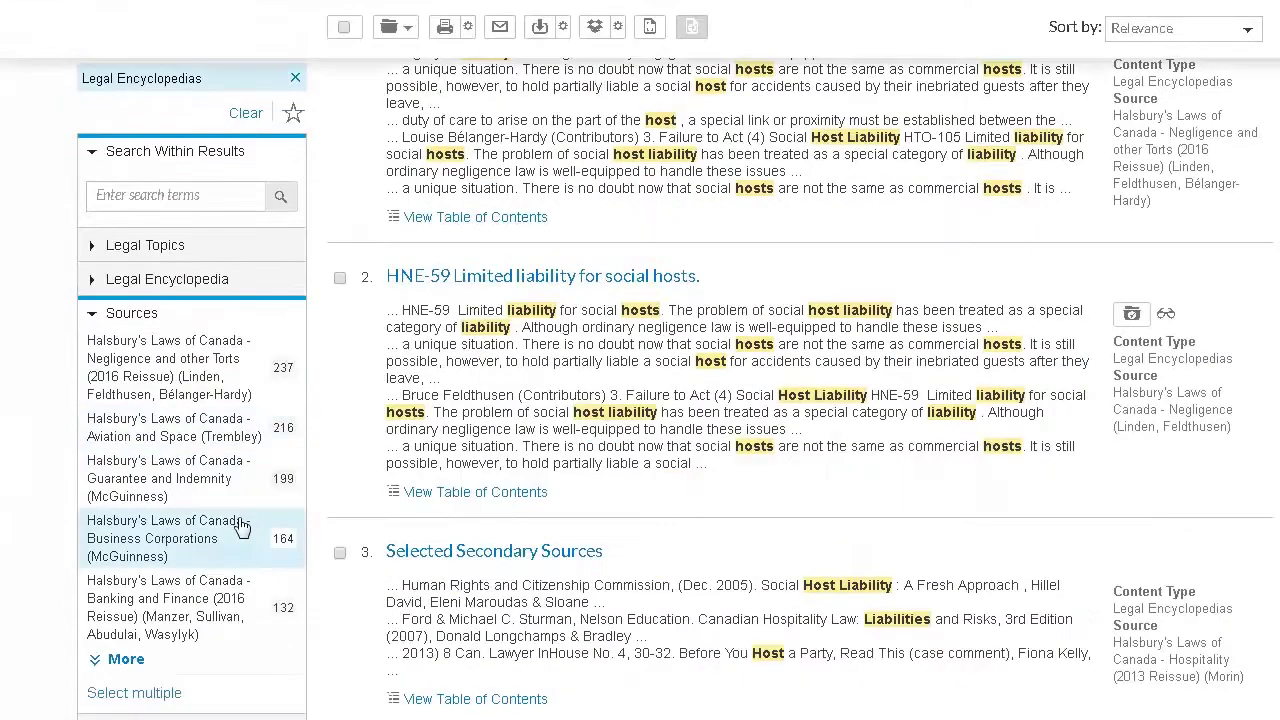
click(155, 362)
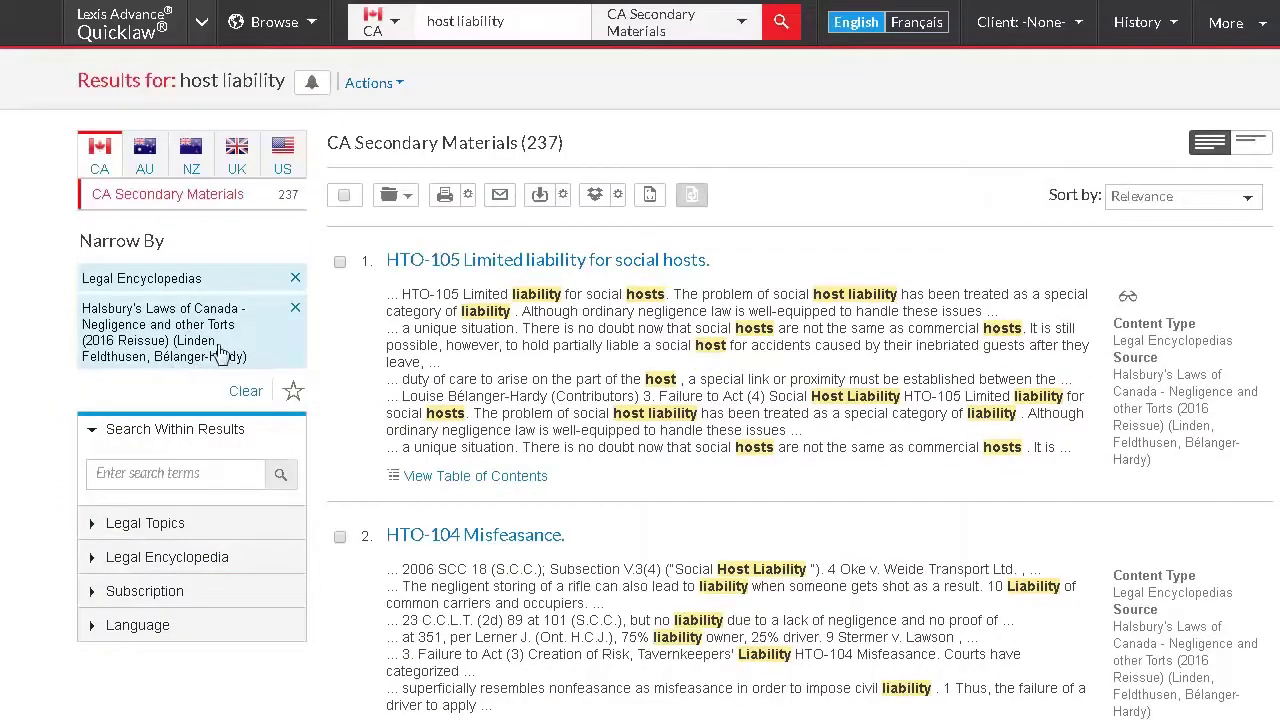
click(541, 262)
Read through the HTO-105 entry and open the 2006 S.C.J. No. 18 case from footnote 2.
scroll(550, 400, down, 3)
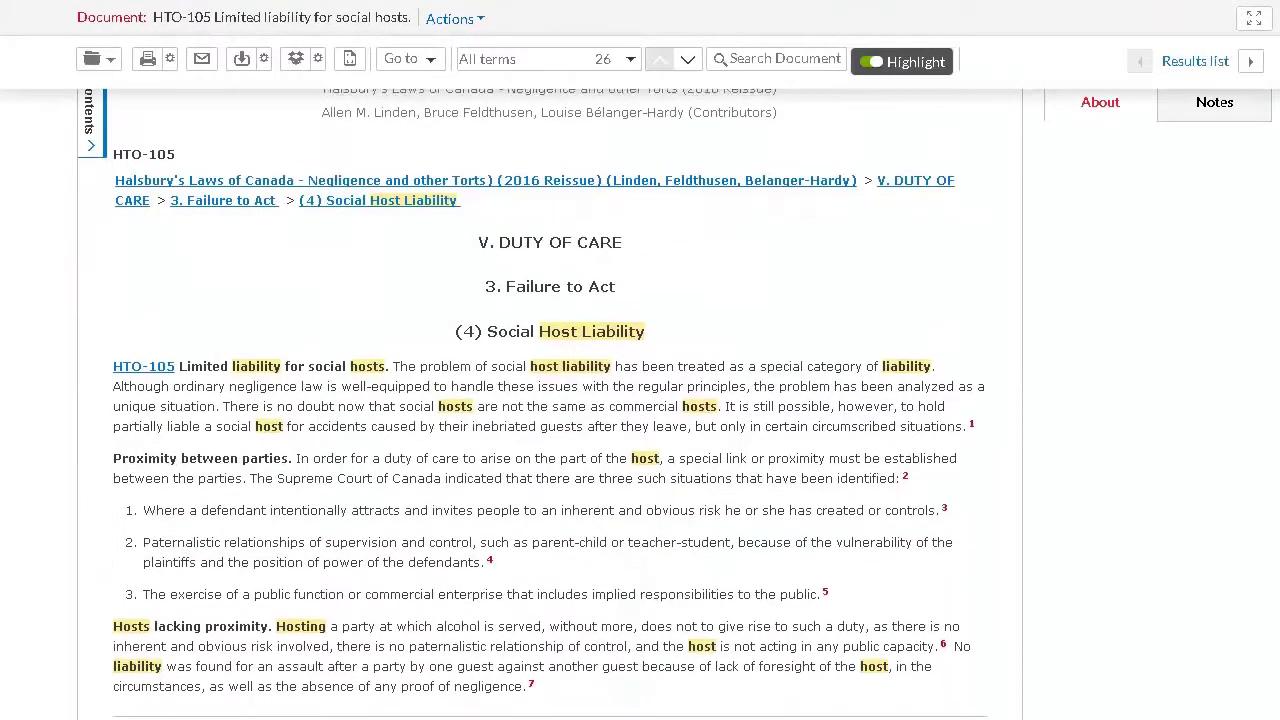
scroll(550, 400, down, 3)
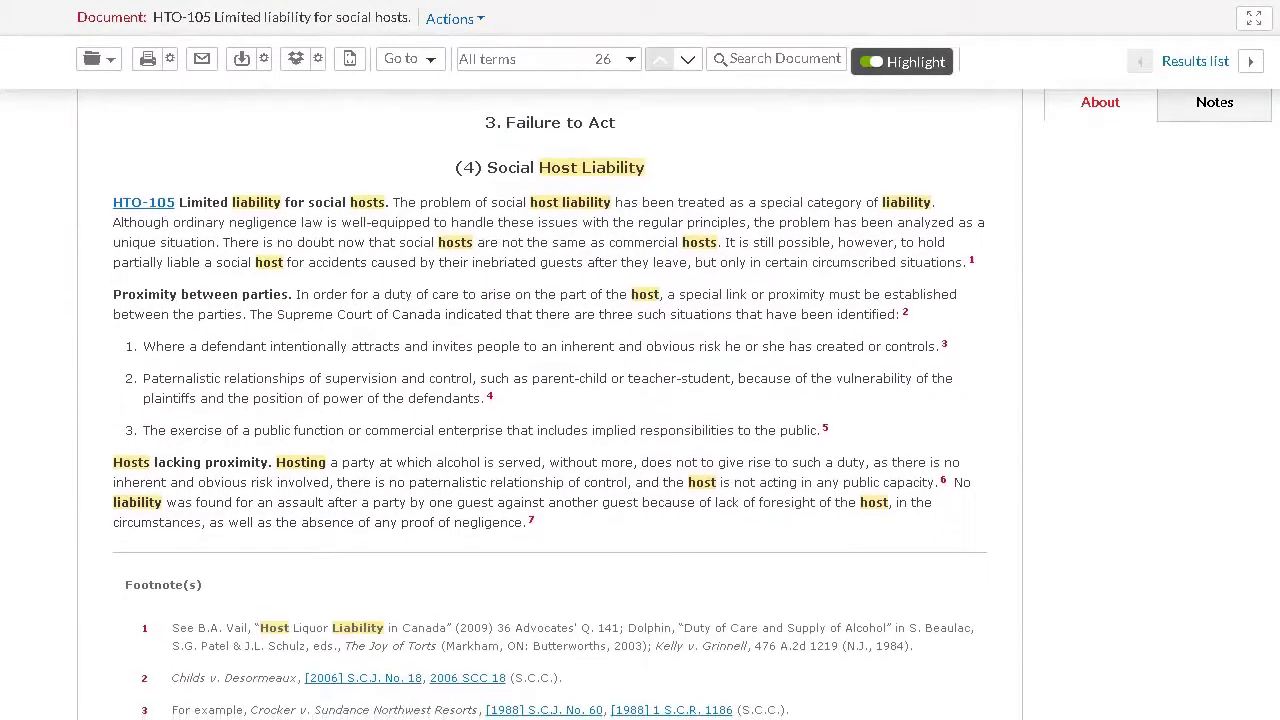
scroll(550, 400, down, 1)
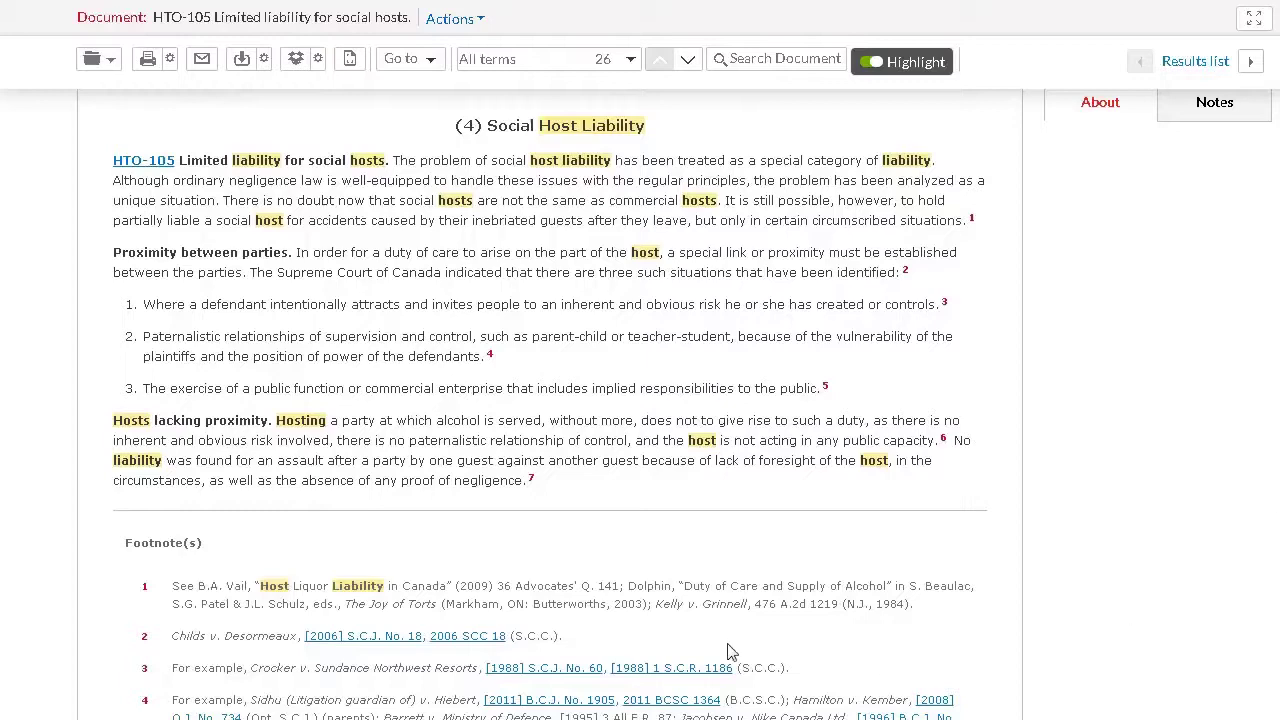
click(372, 636)
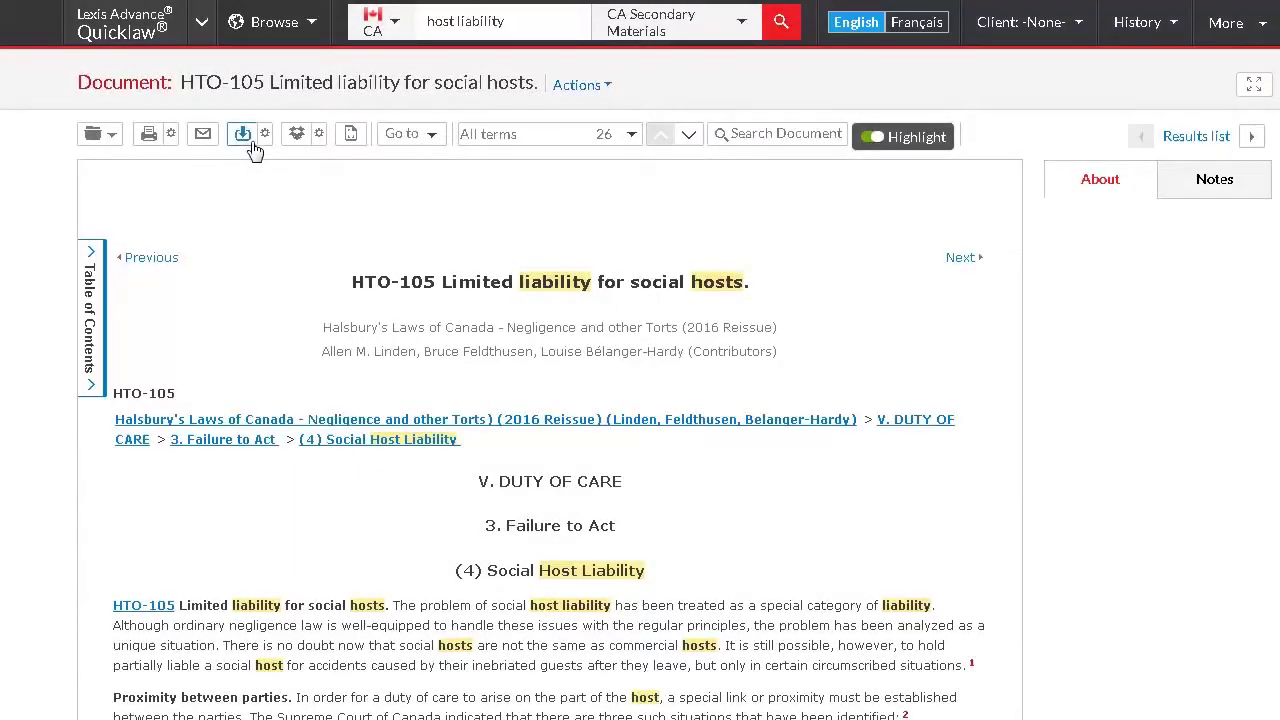
click(243, 135)
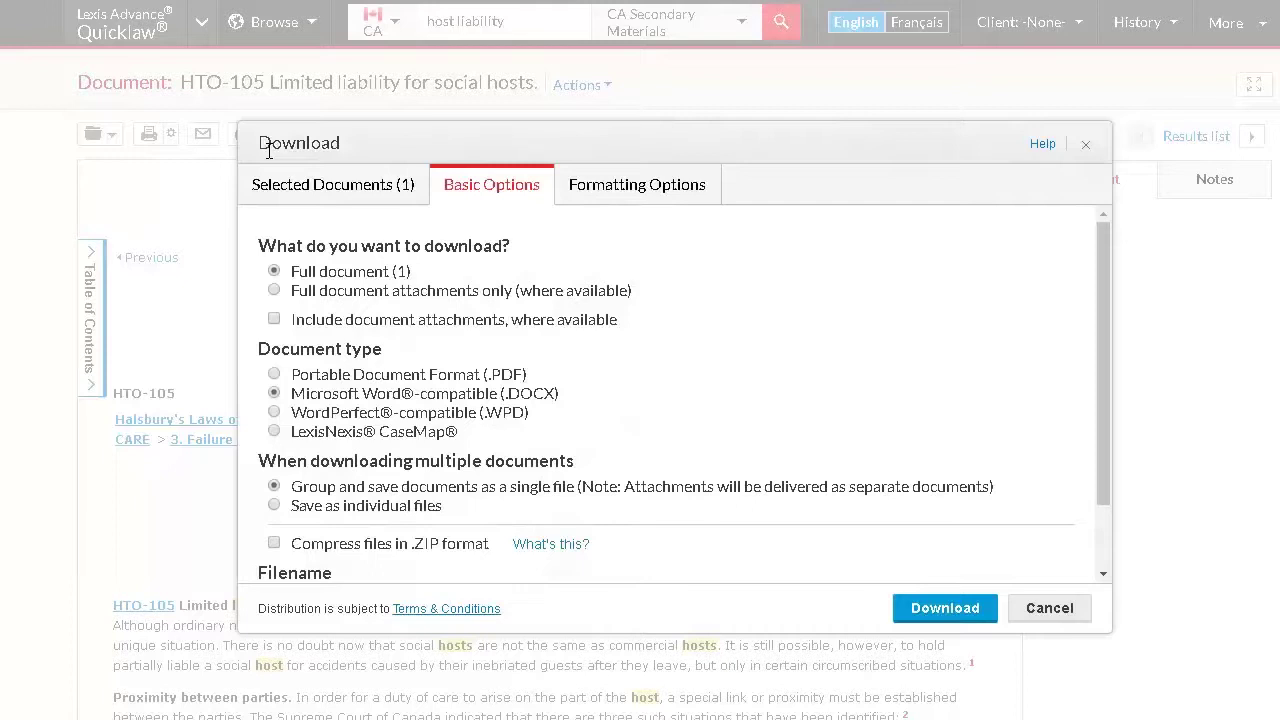
click(638, 188)
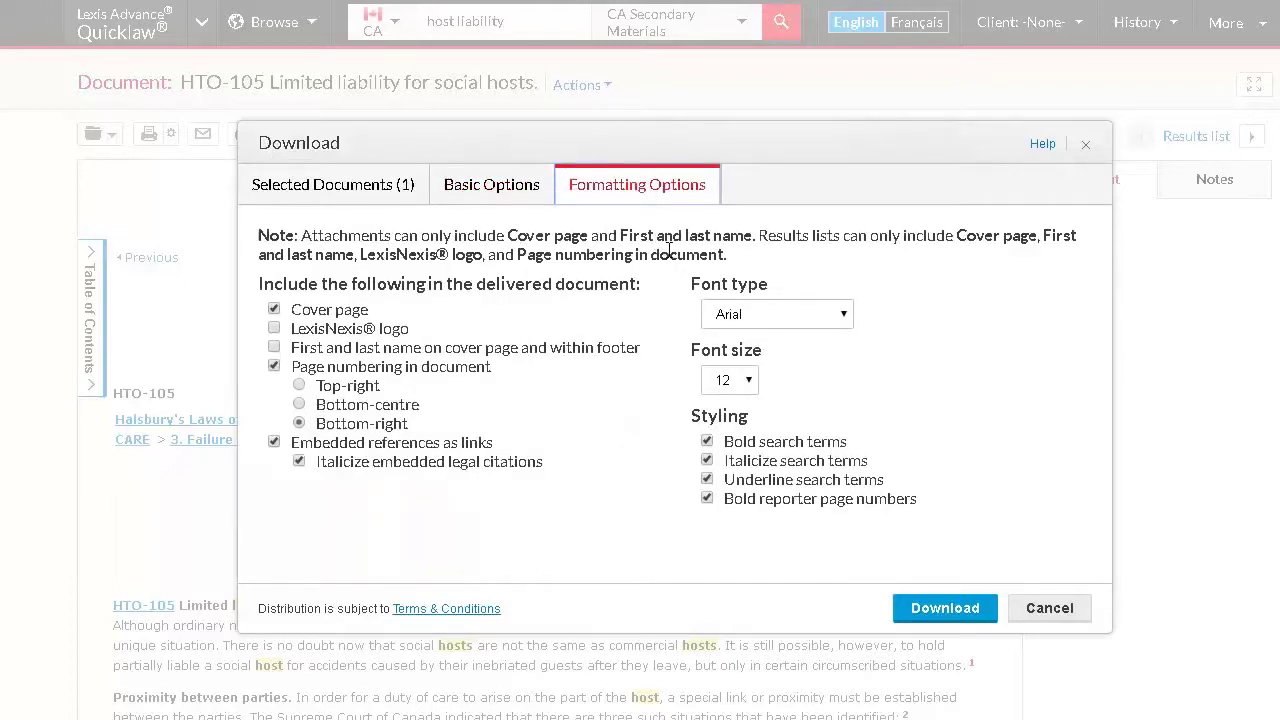
click(1045, 608)
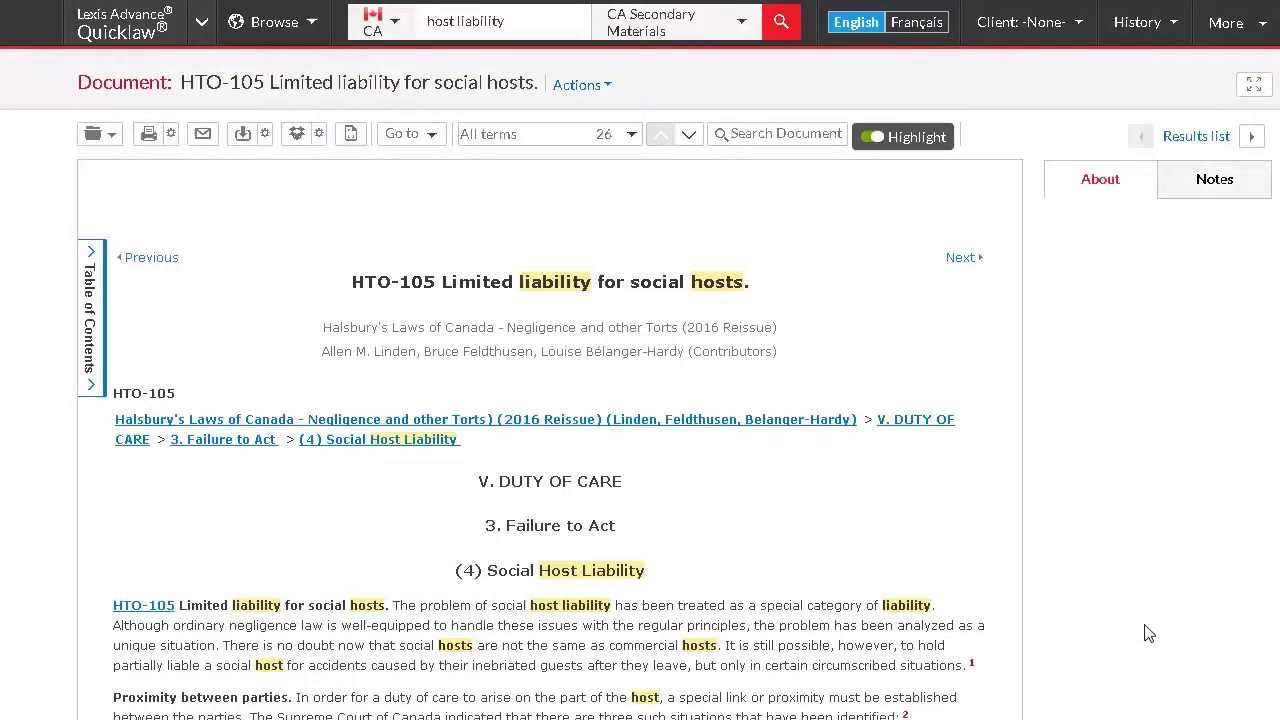
click(112, 135)
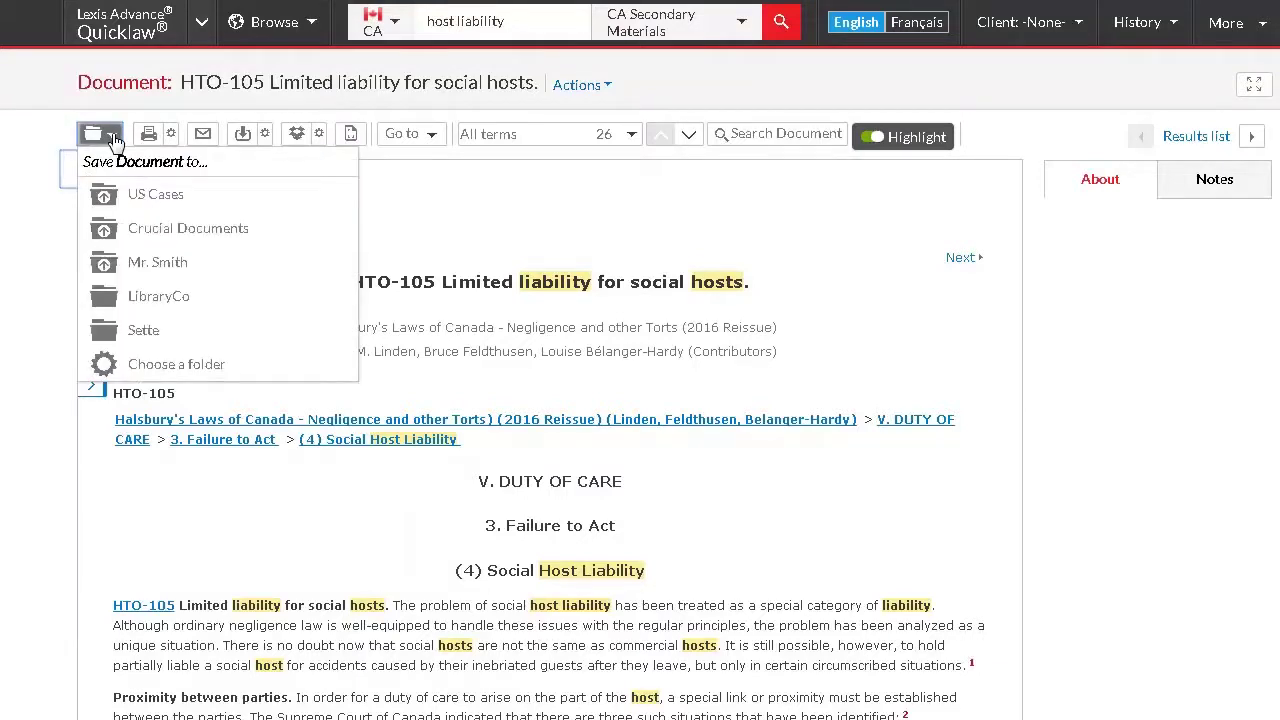
Save HTO-105 into a new 'Host liability' folder and check the saved folders list.
click(180, 368)
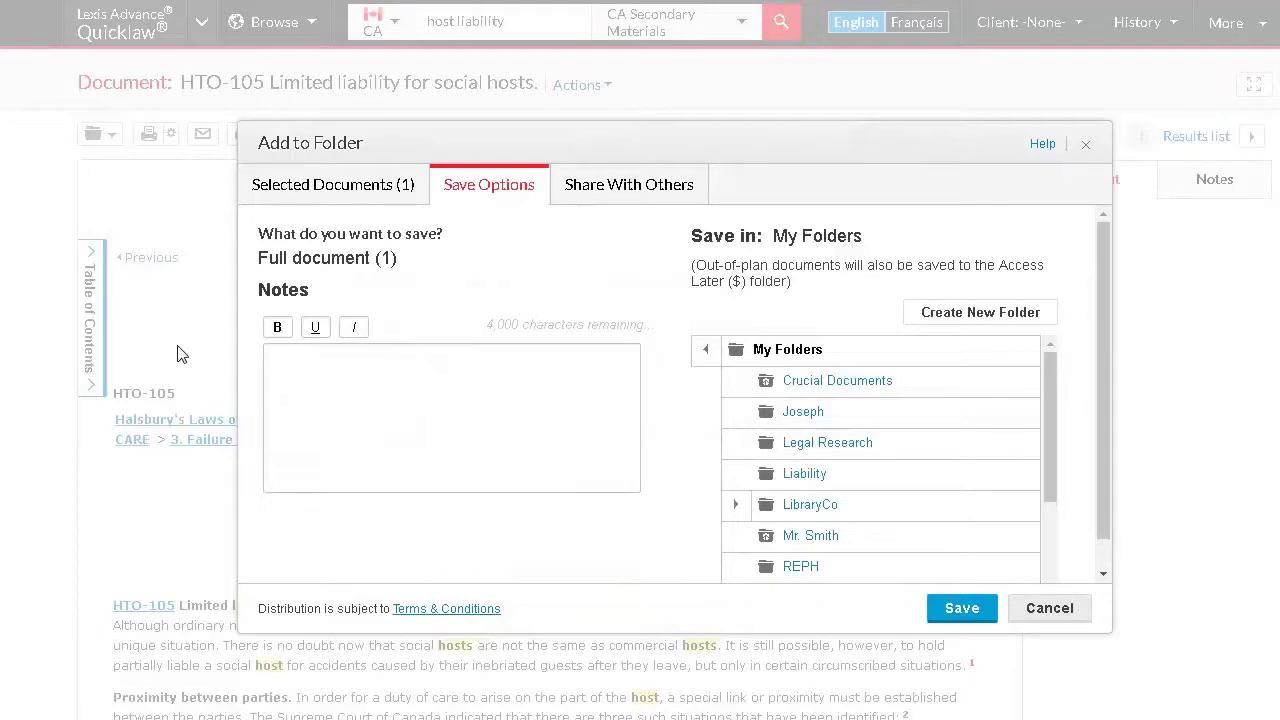
click(960, 316)
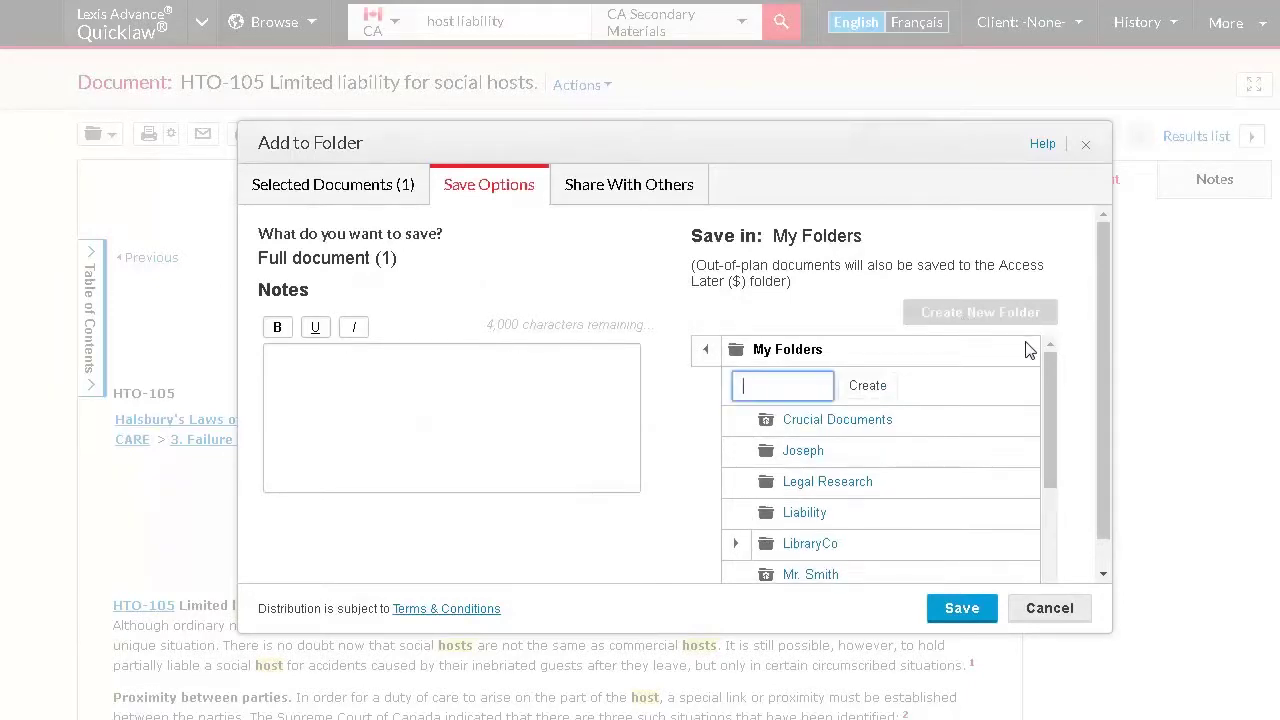
text(Host liability)
click(869, 389)
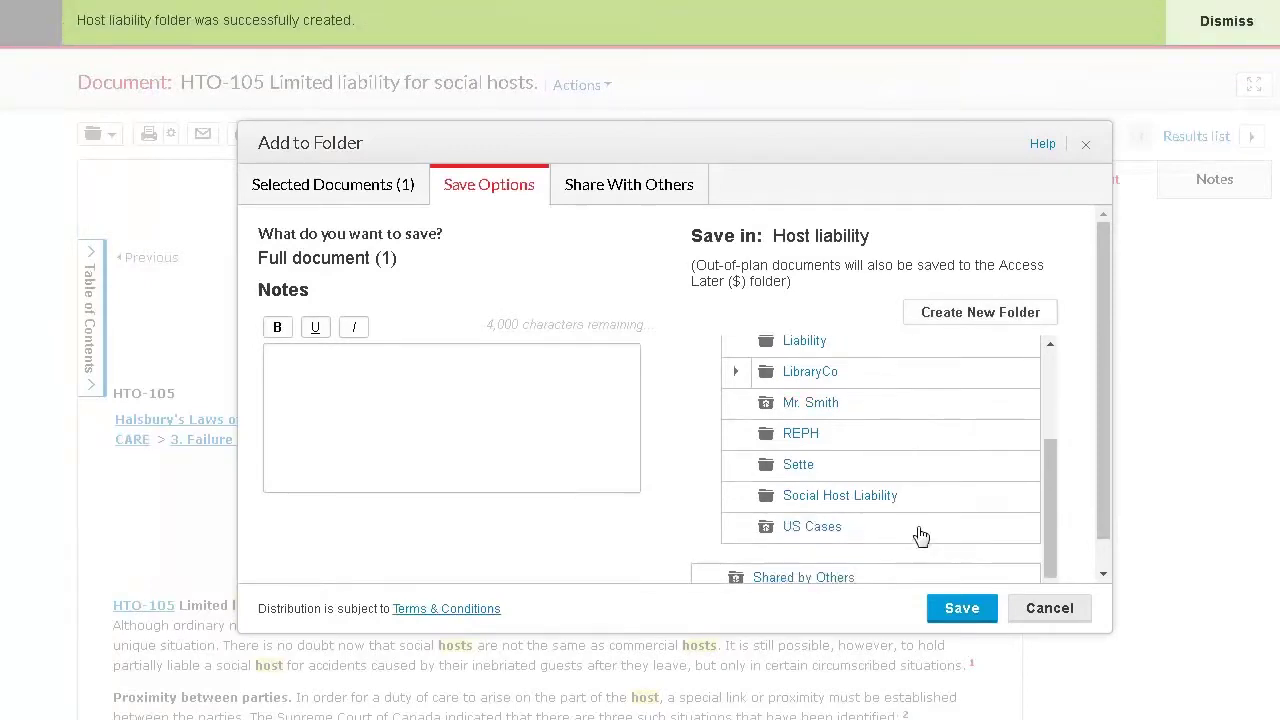
click(960, 608)
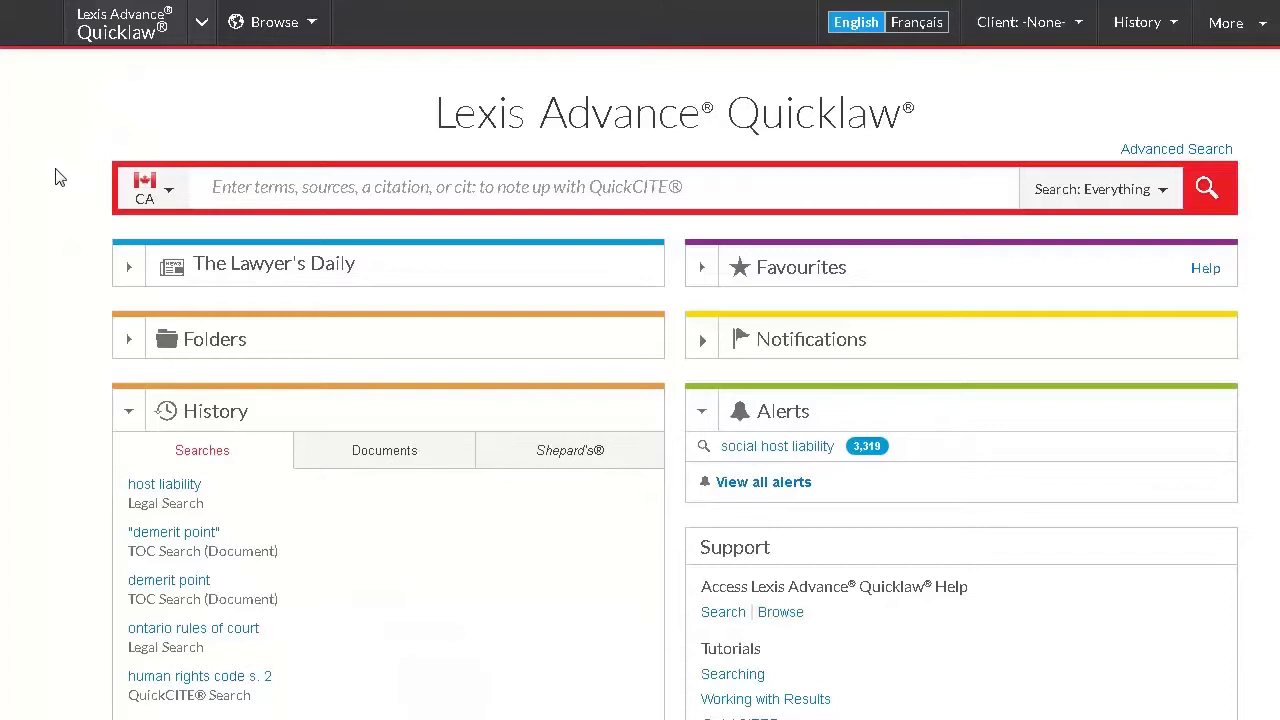
click(127, 341)
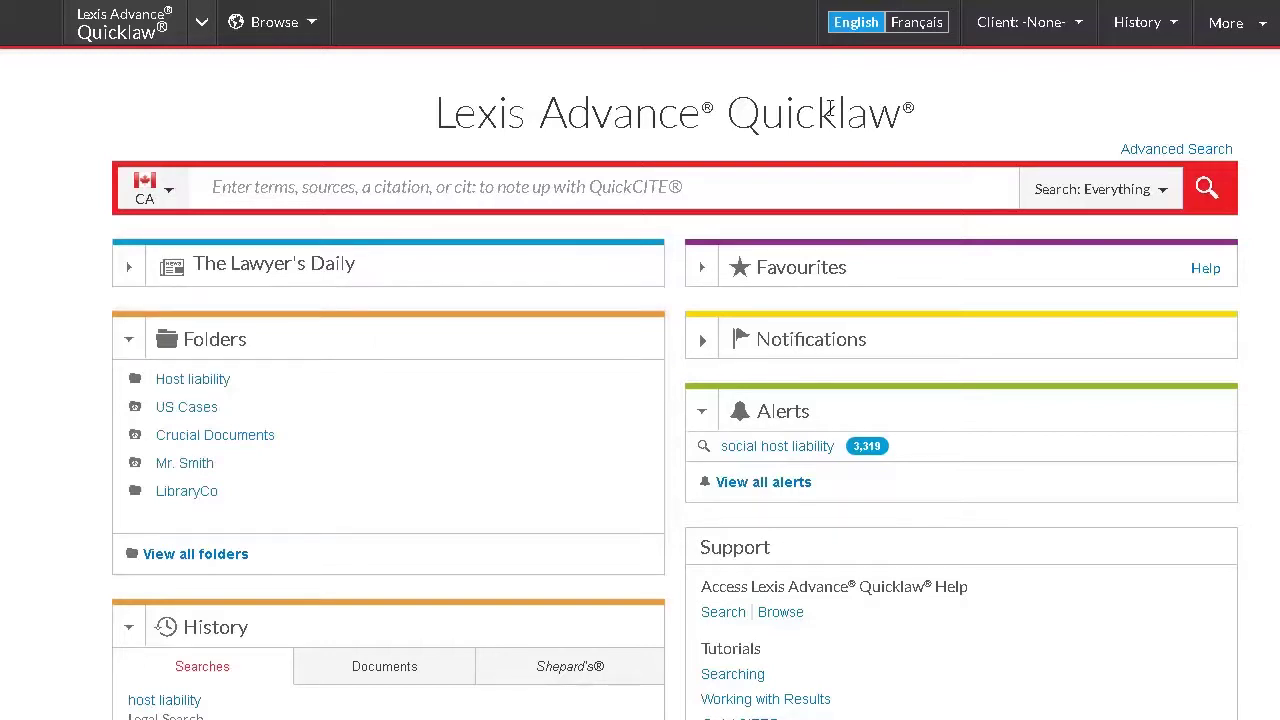
click(1230, 30)
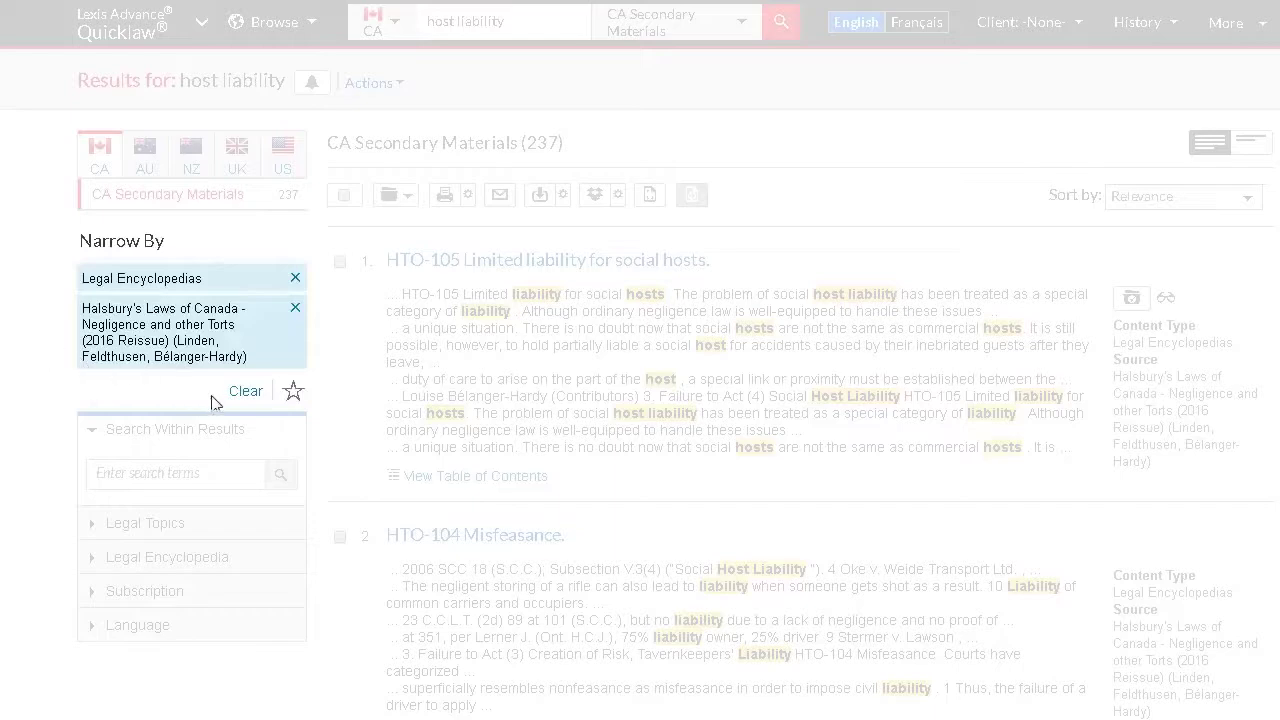
Refilter to Law Reviews and Journals, open the Social Host Liability article and copy its citation.
click(240, 392)
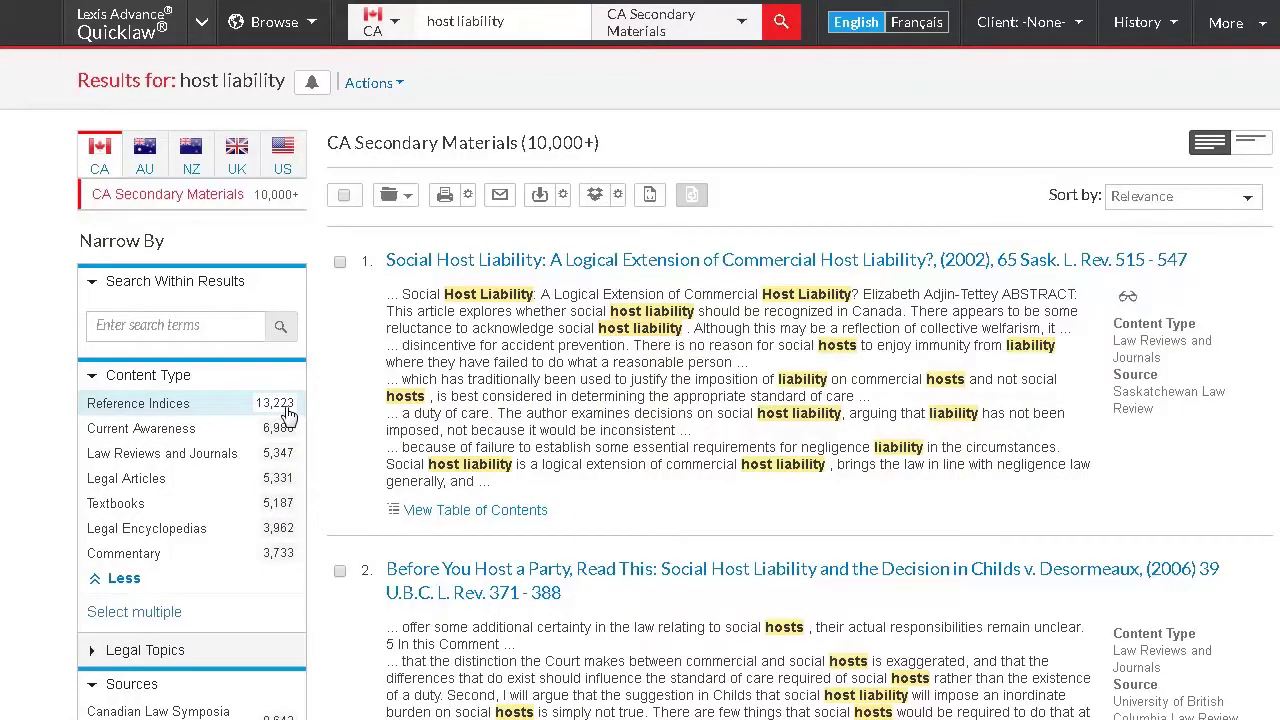
click(198, 456)
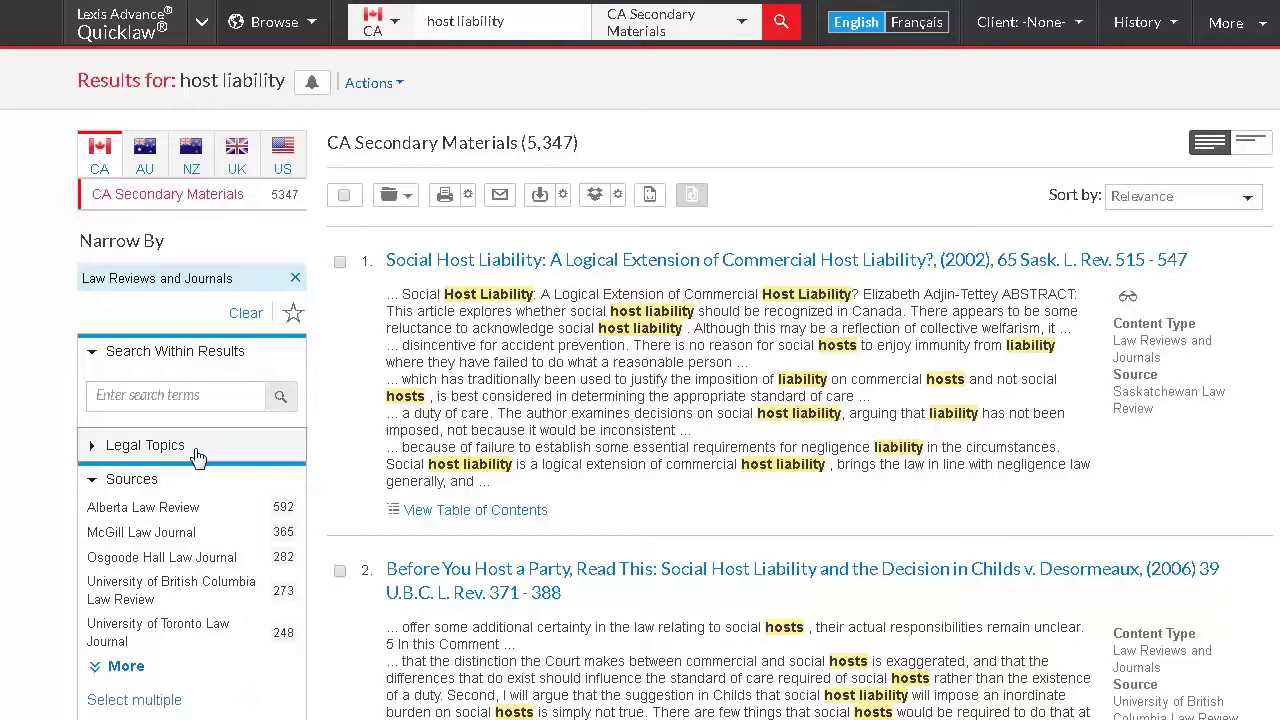
click(659, 262)
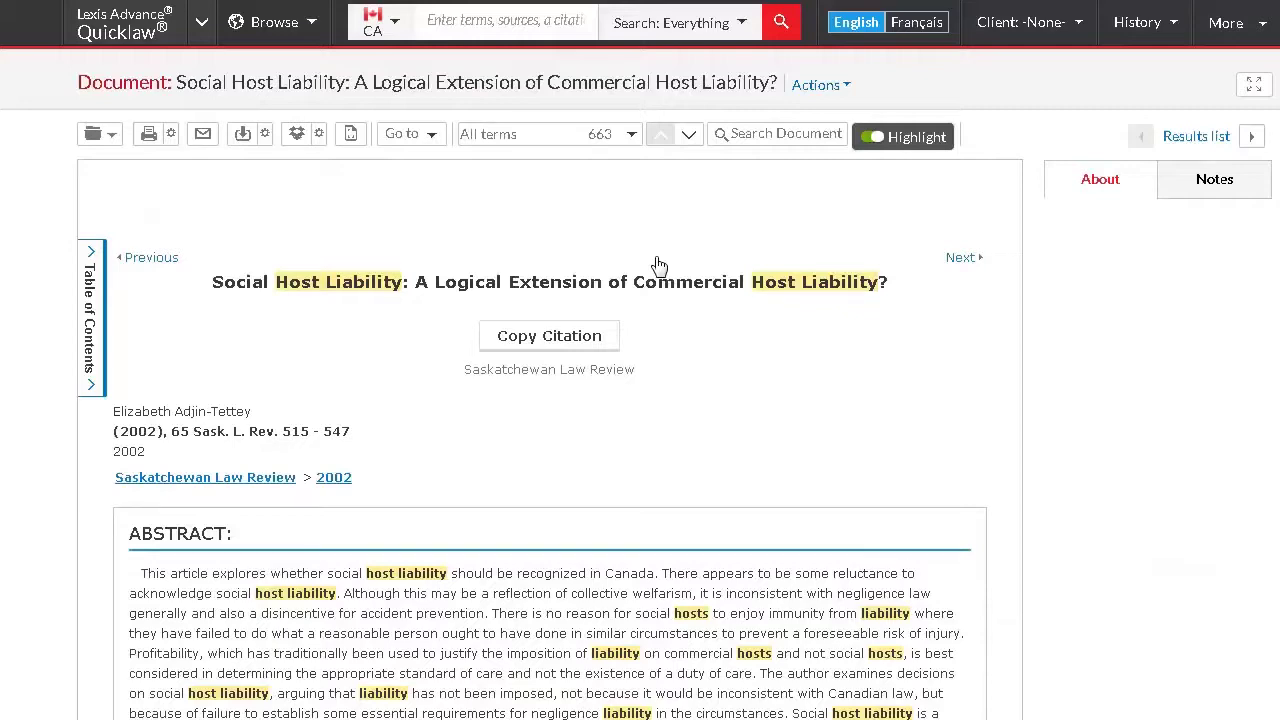
click(571, 343)
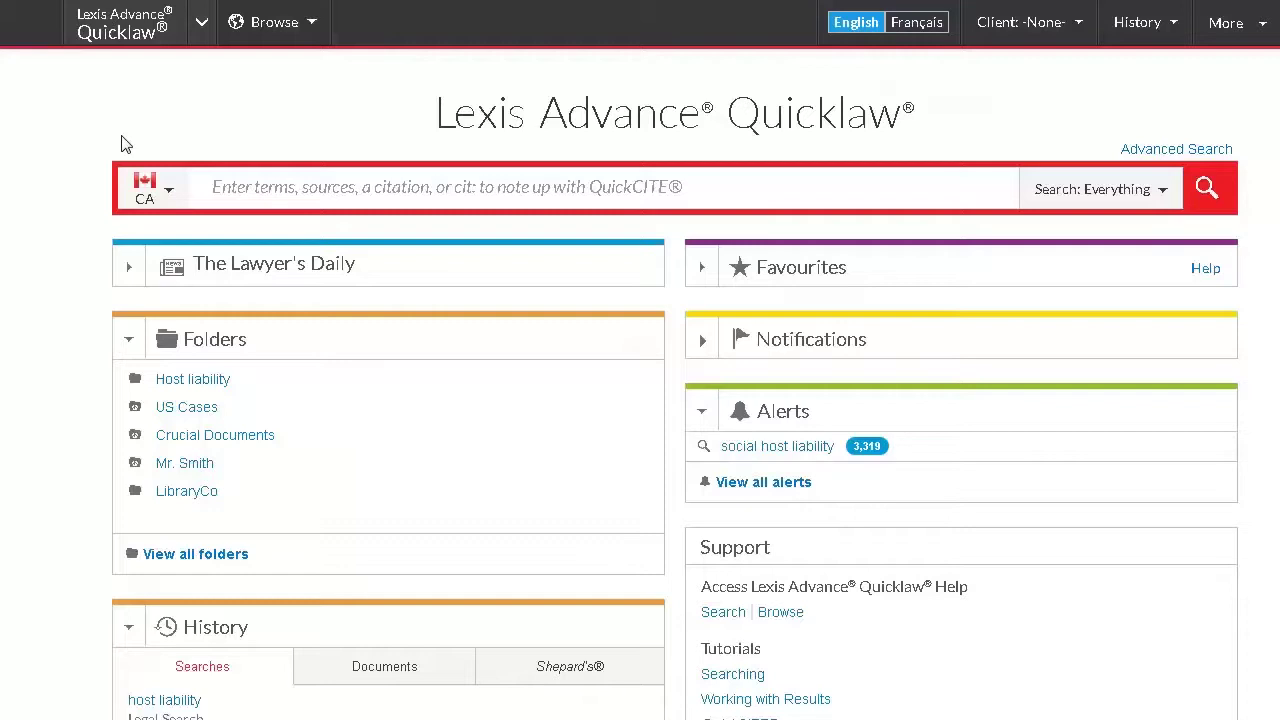
Search the exact phrase "bad faith" restricted to CA Dictionaries.
click(236, 198)
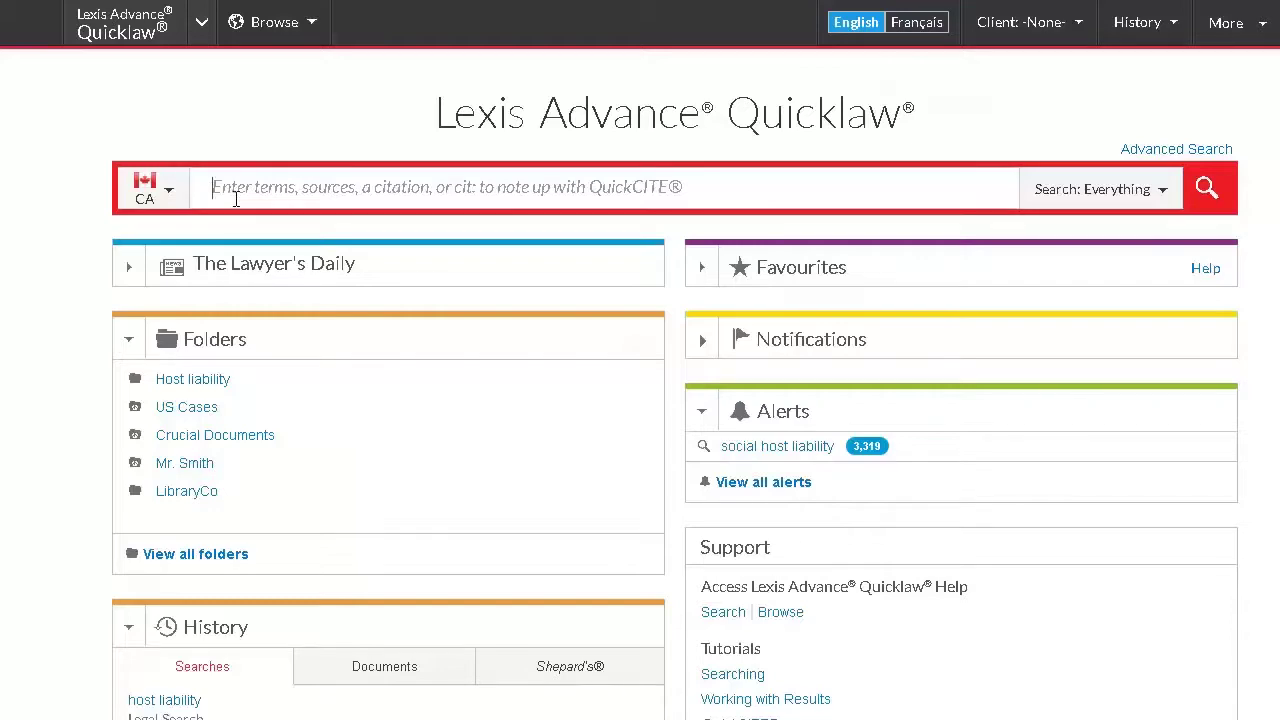
text("bad faith")
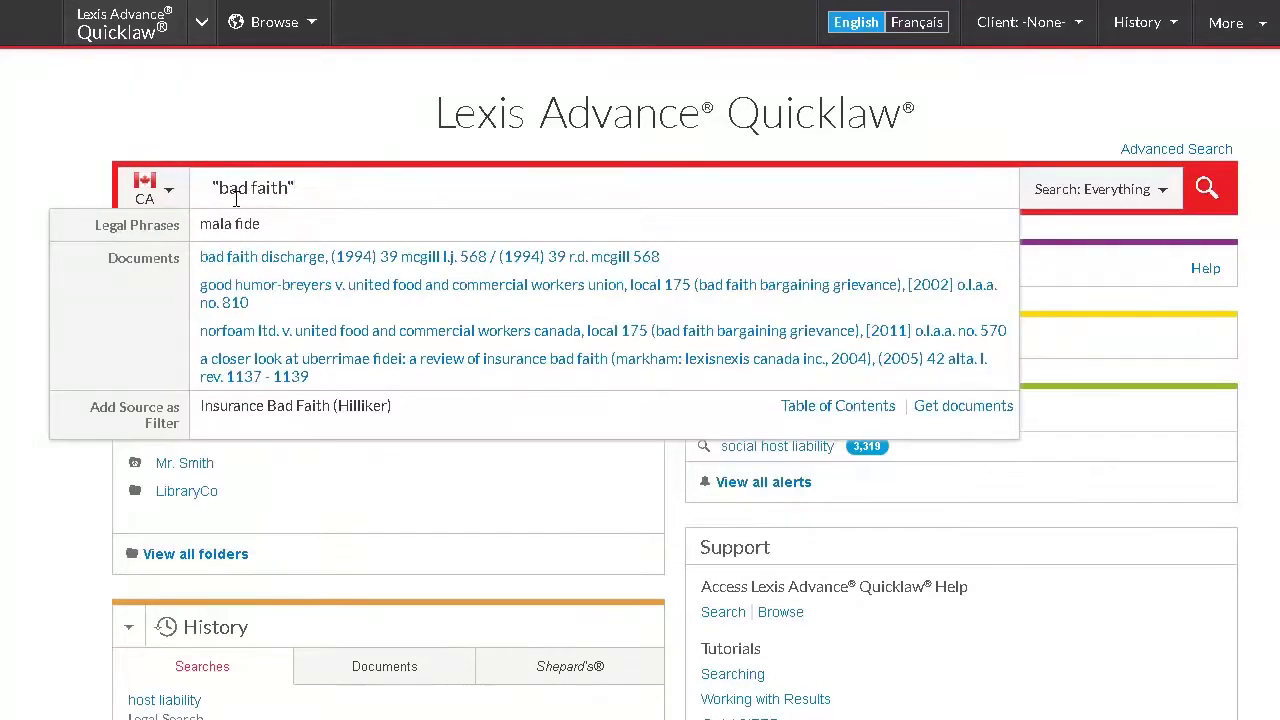
click(1108, 191)
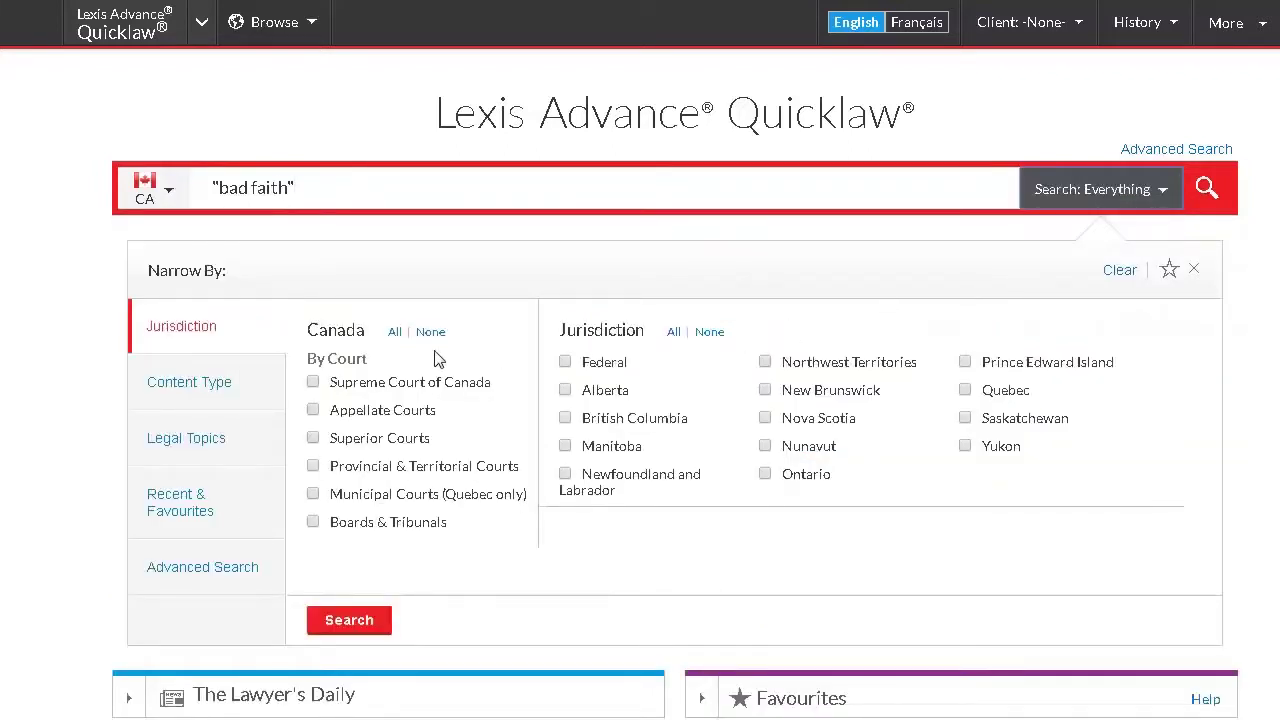
click(224, 387)
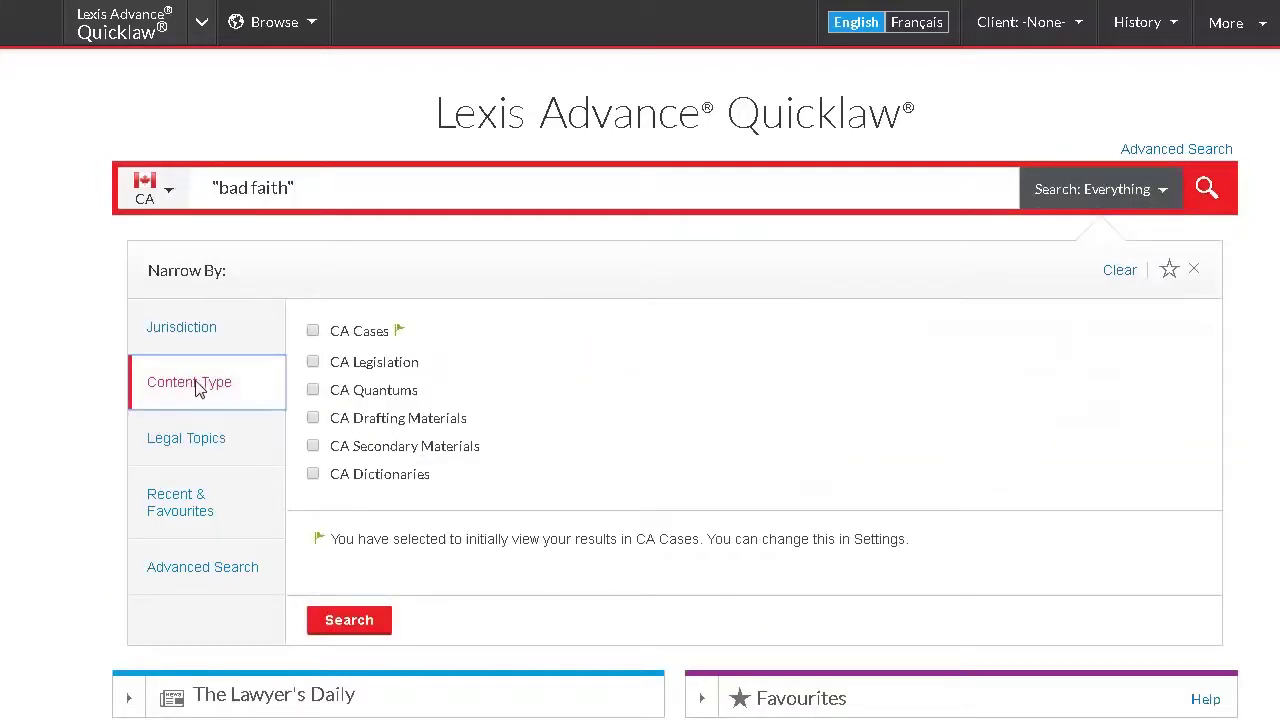
click(313, 476)
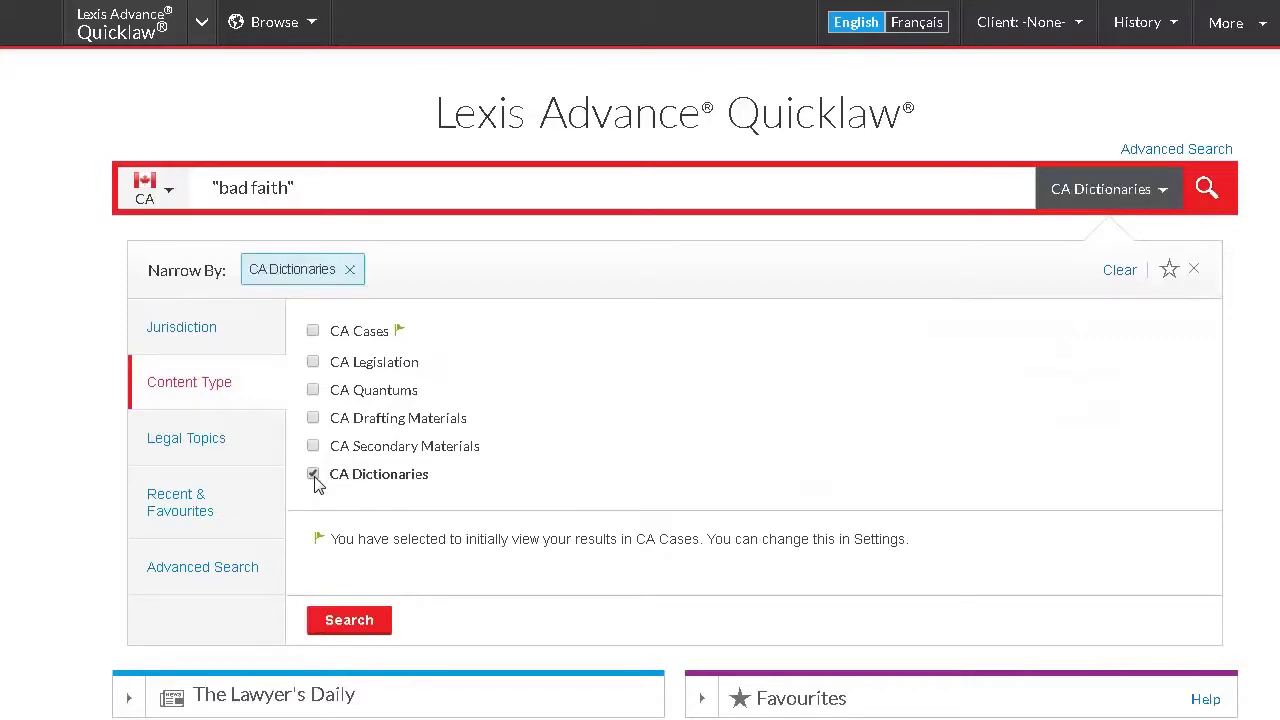
click(347, 620)
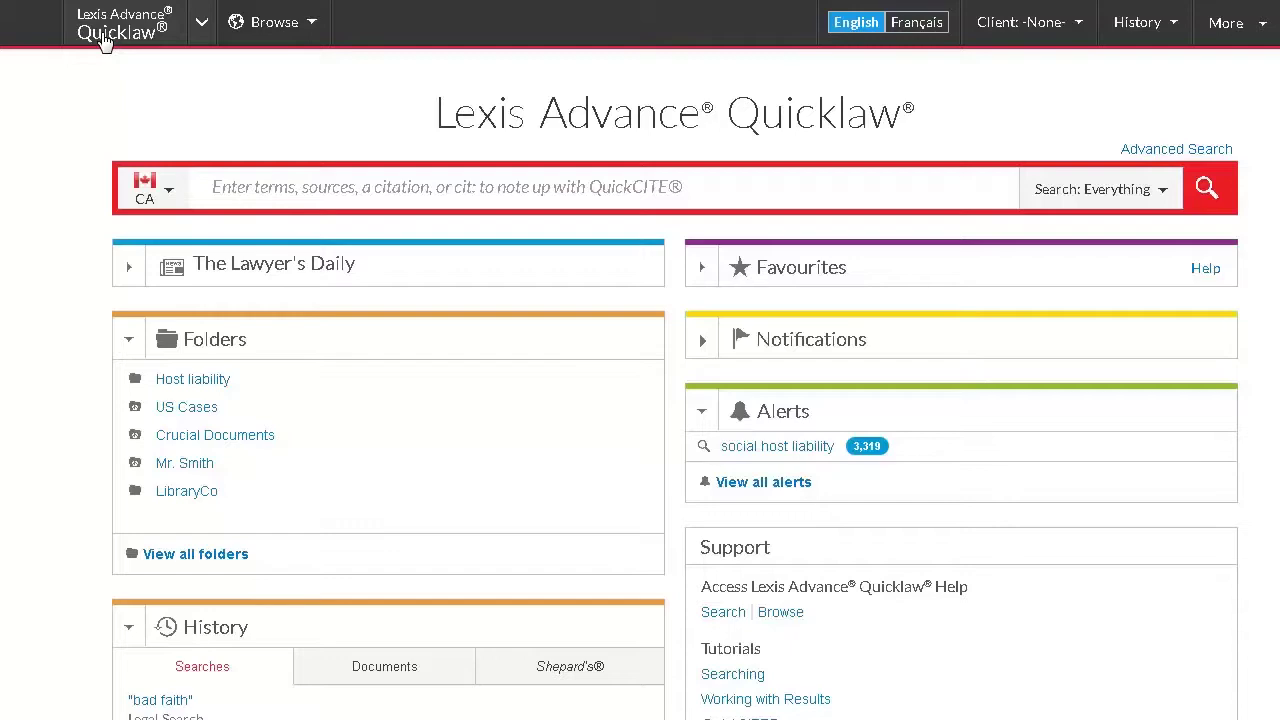
Open the Halsbury's Laws of Canada Negligence table of contents from the search suggestions.
click(244, 195)
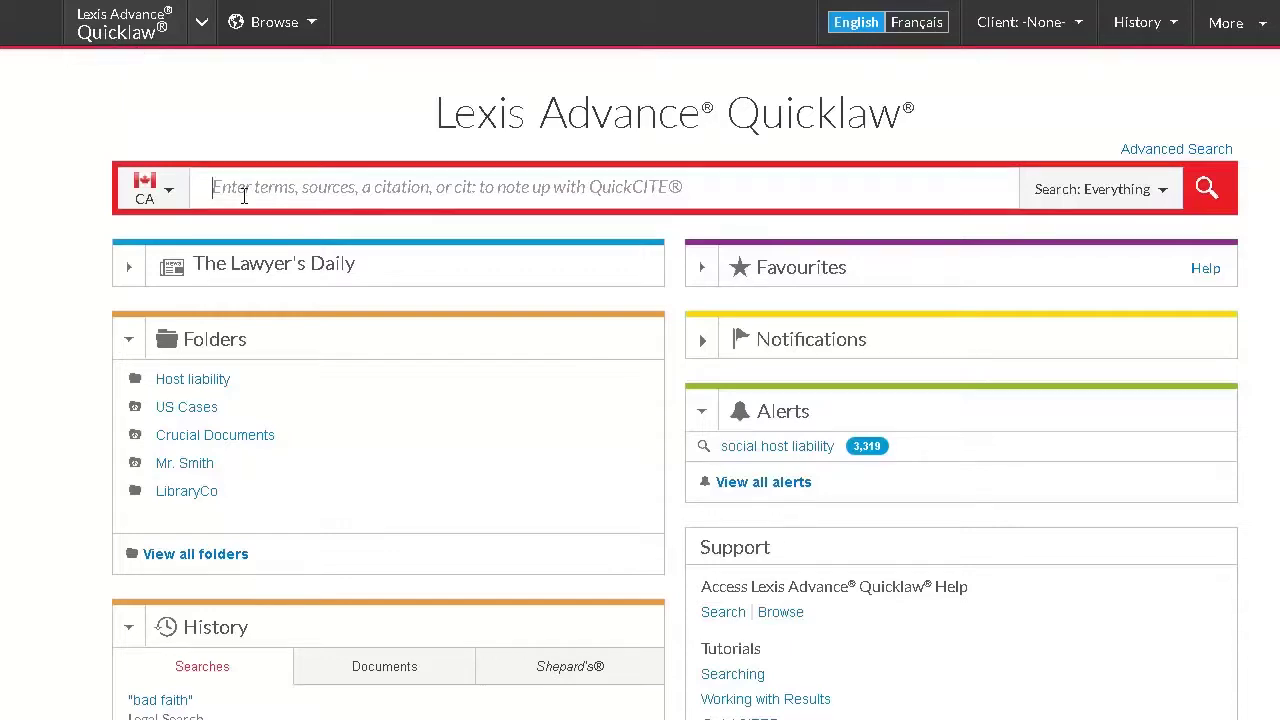
text(halsbury)
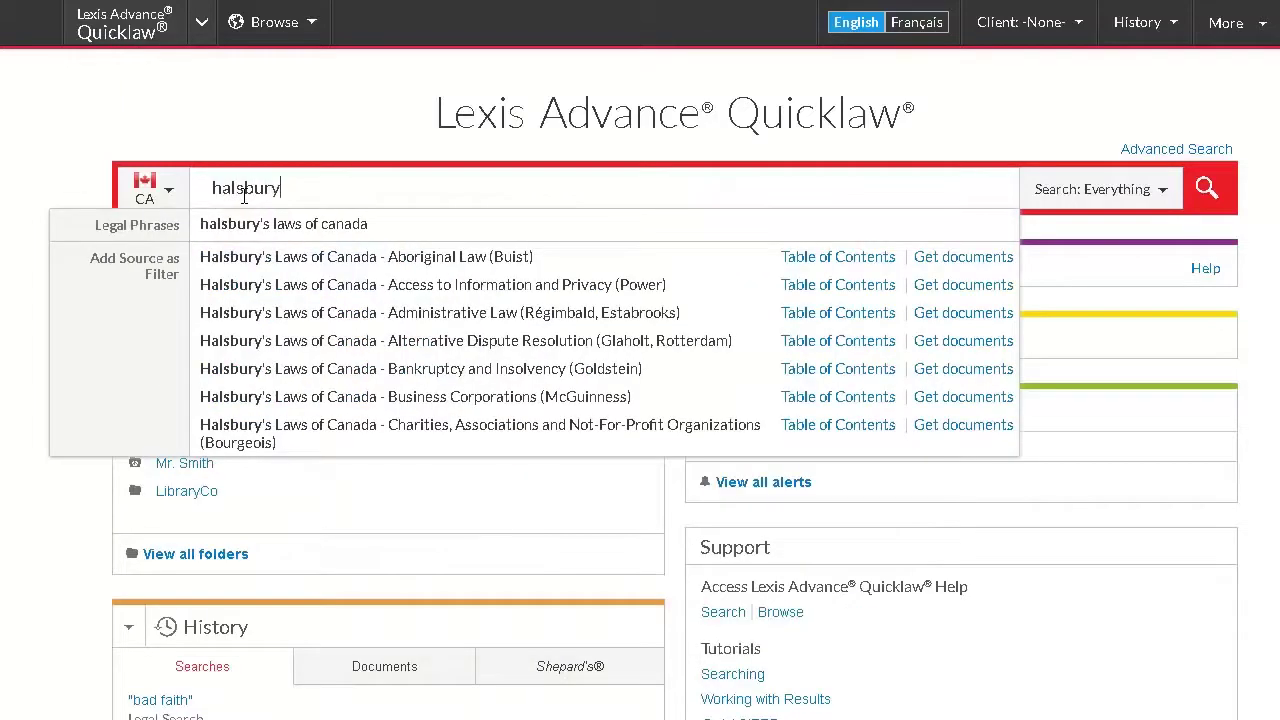
text('s laws of canada)
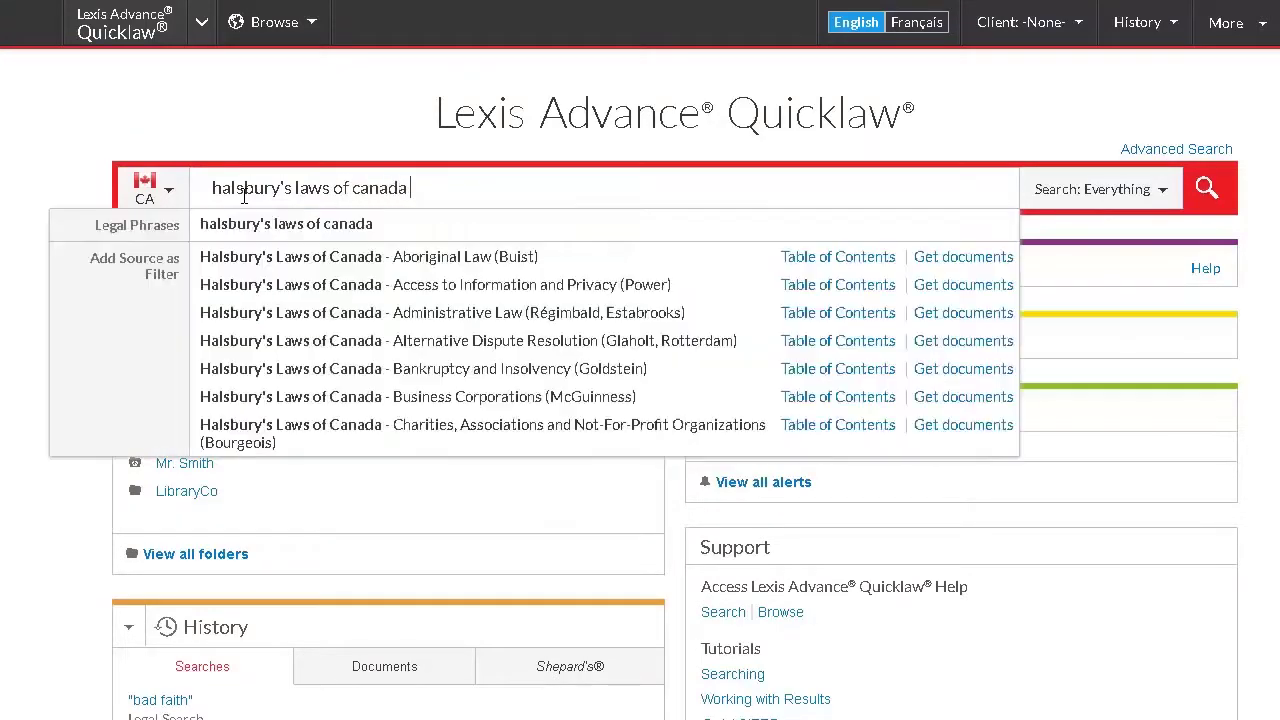
text( neg)
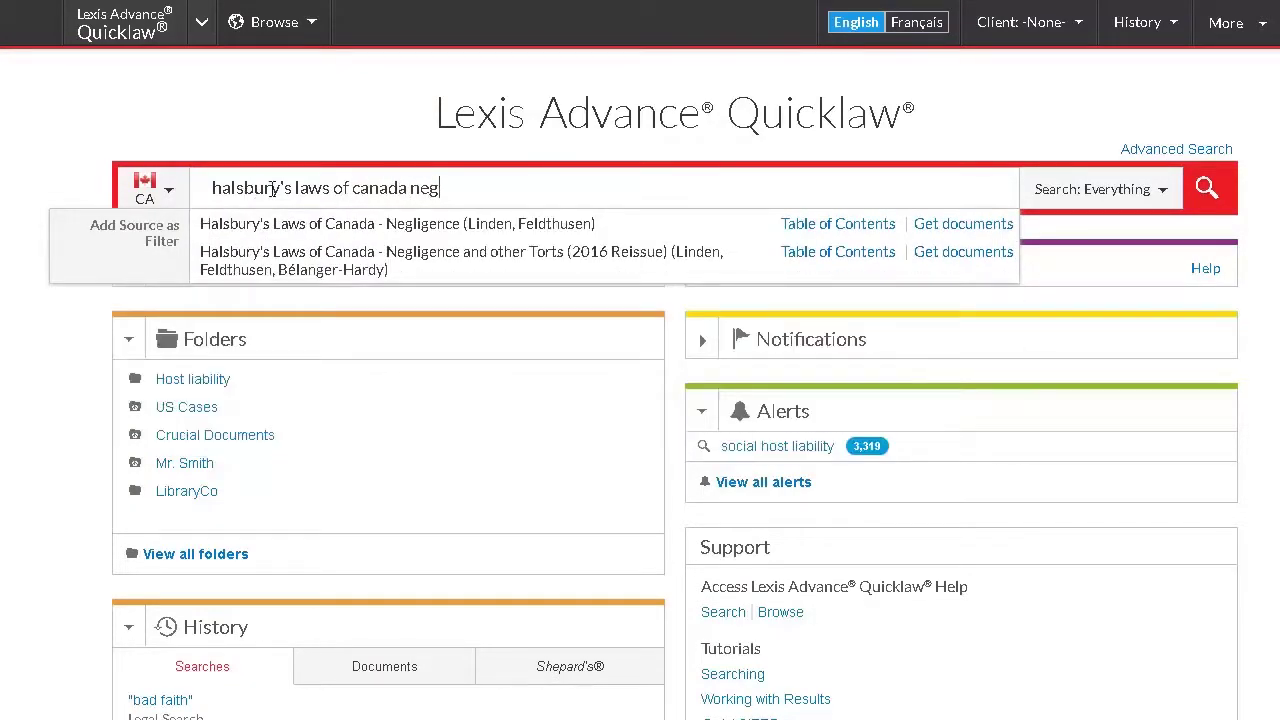
click(826, 224)
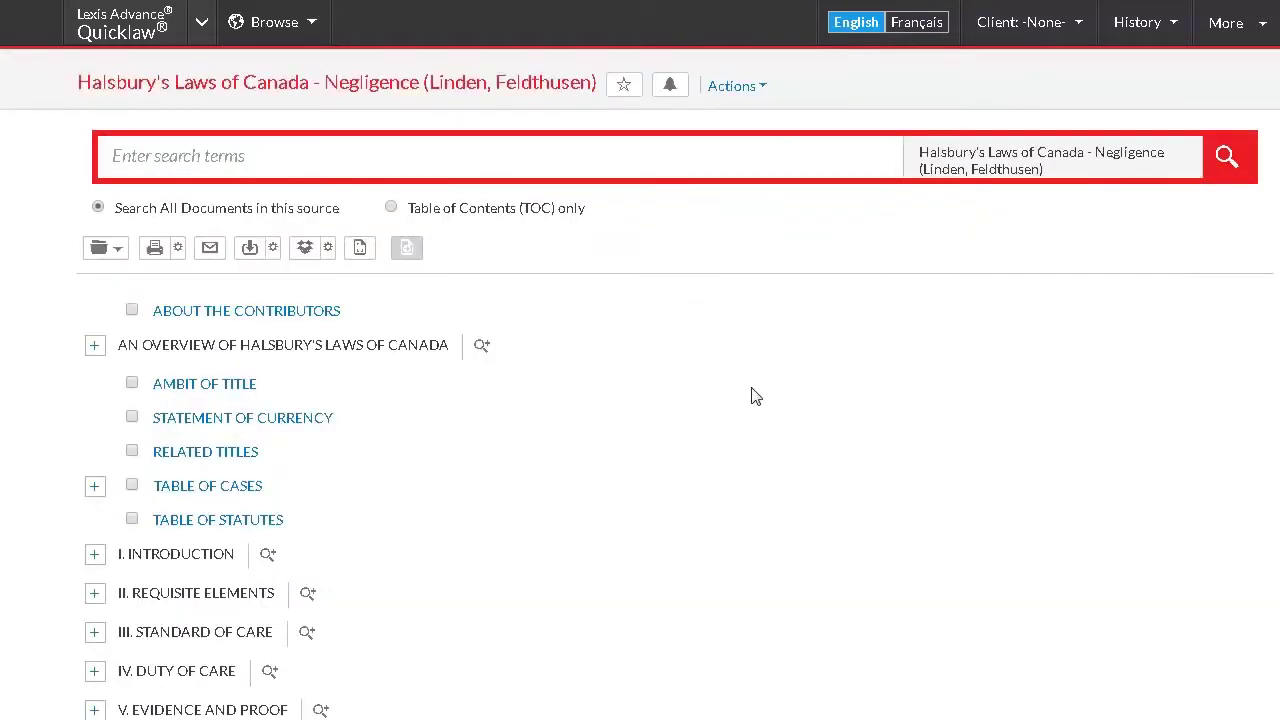
Expand IV. Duty of Care > 3. Failure to Act > (4) Social Host Liability and open HNE-59.
scroll(660, 430, down, 2)
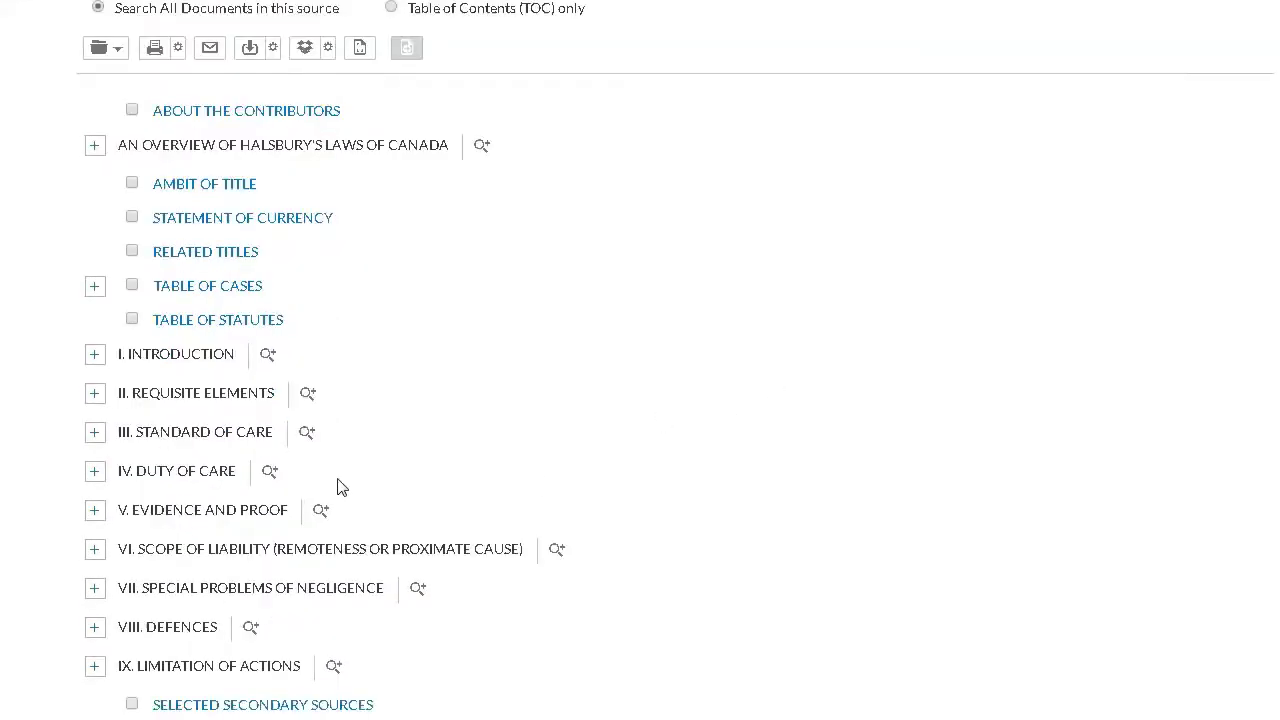
click(95, 471)
scroll(110, 460, down, 3)
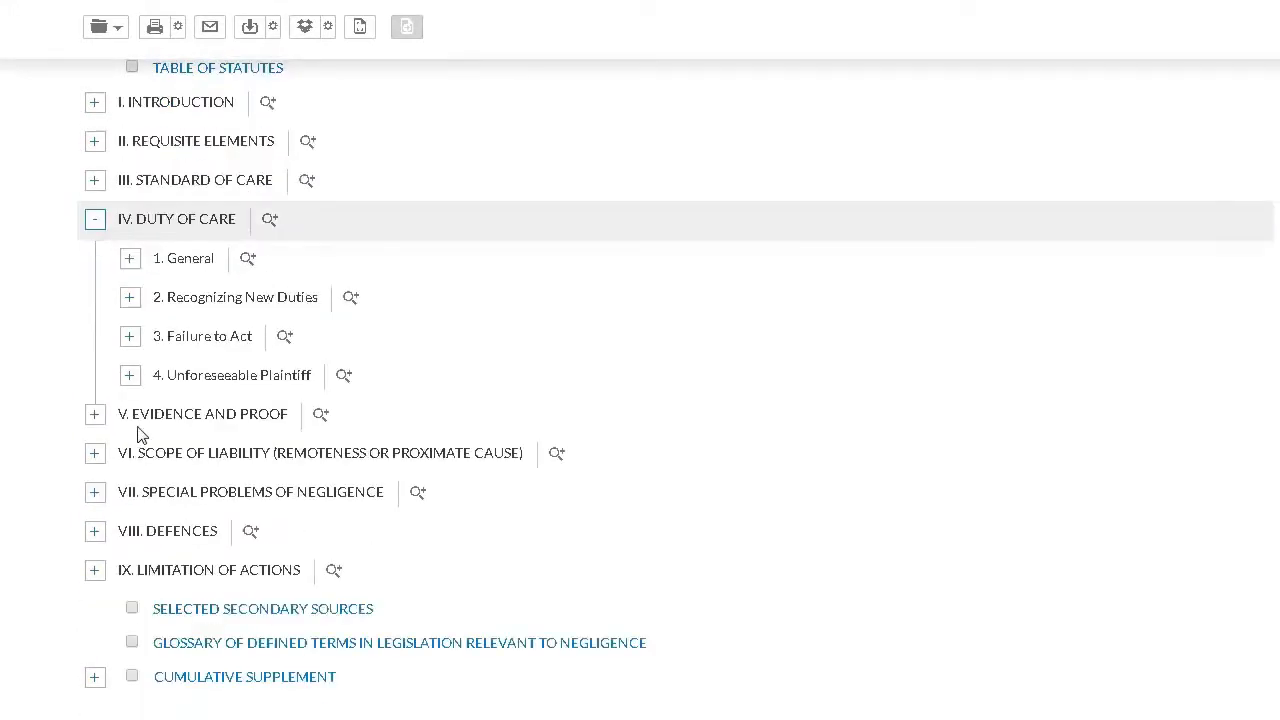
click(130, 262)
click(130, 262)
click(129, 338)
click(165, 496)
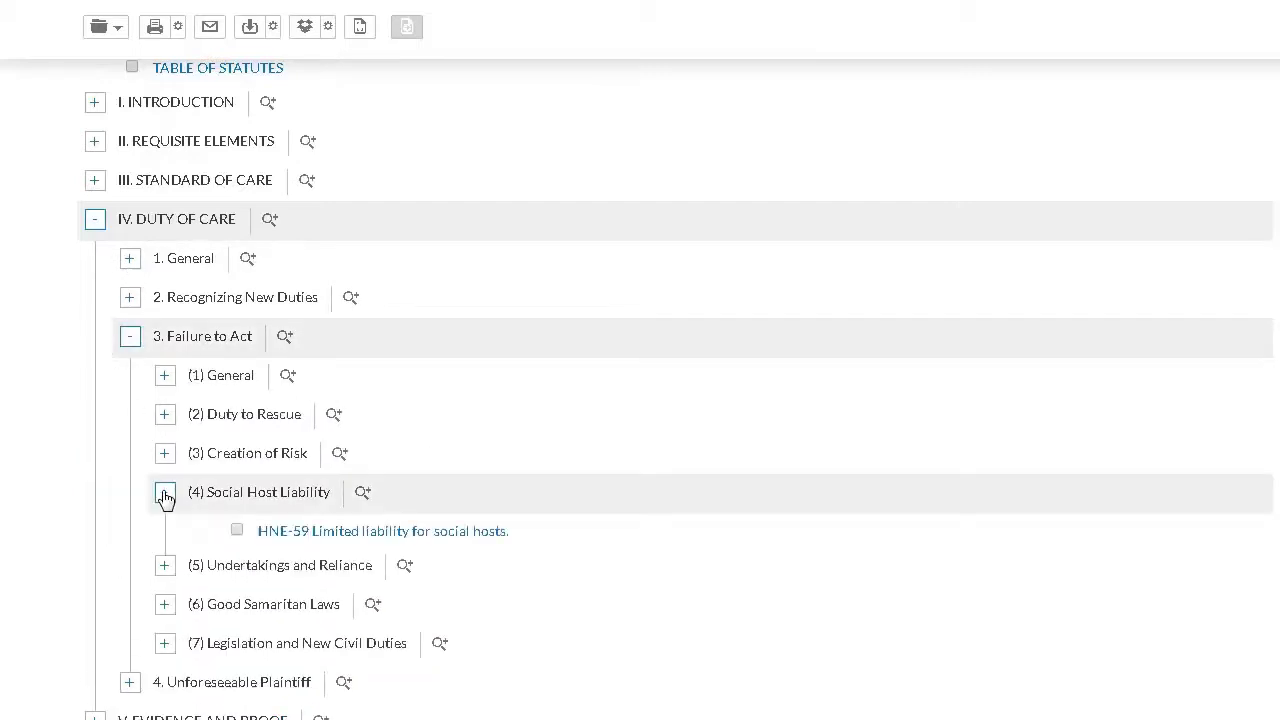
click(334, 531)
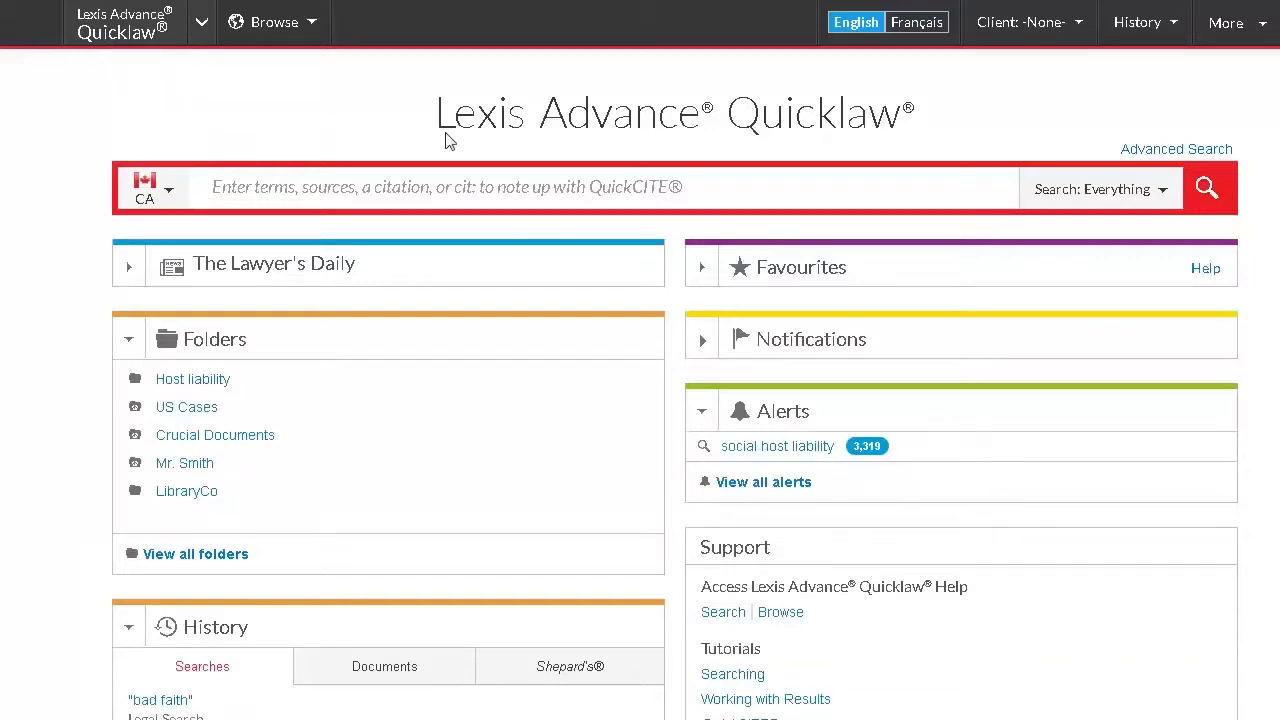
Choose Legal Encyclopedias as the advanced search content type and preview the Segment examples image.
click(1150, 158)
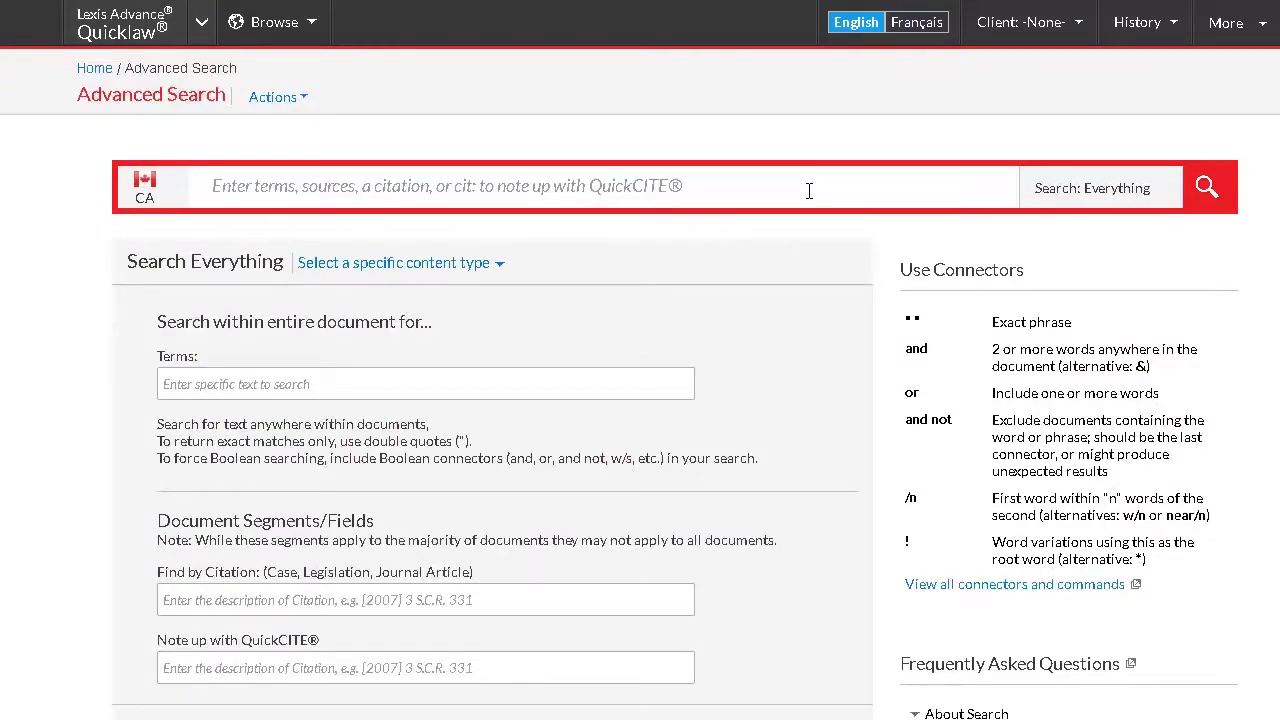
click(476, 266)
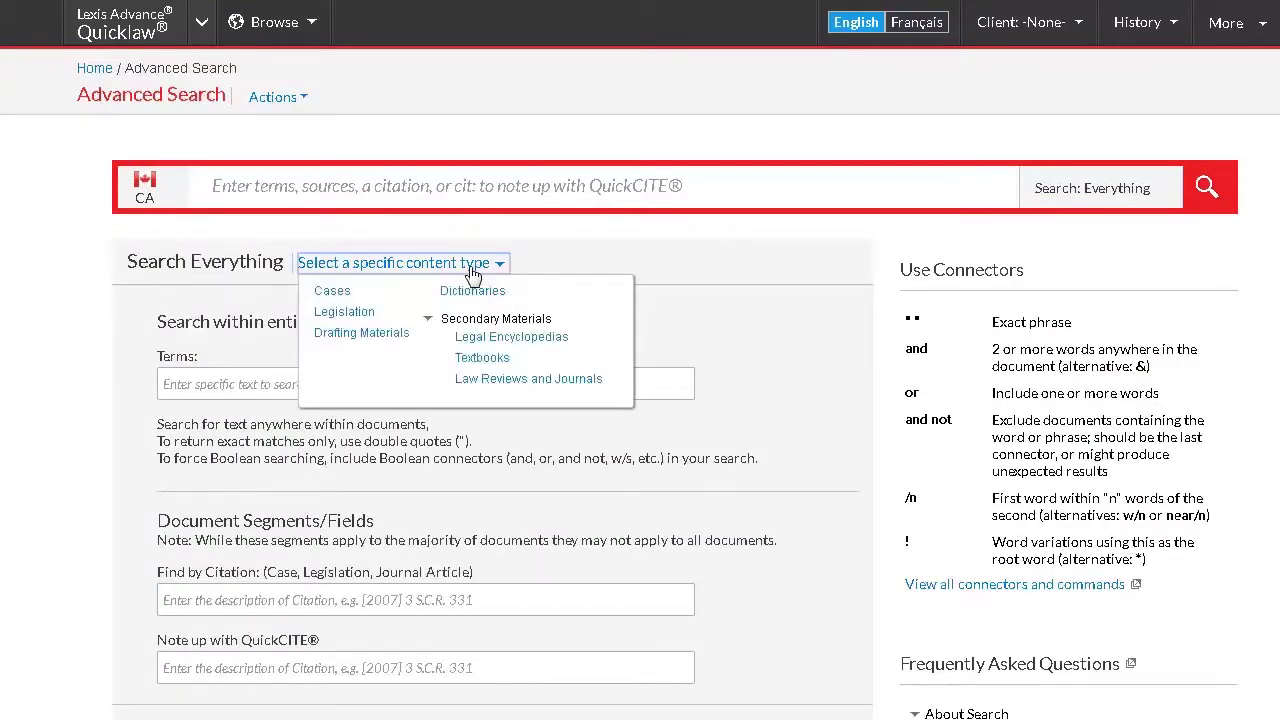
click(488, 340)
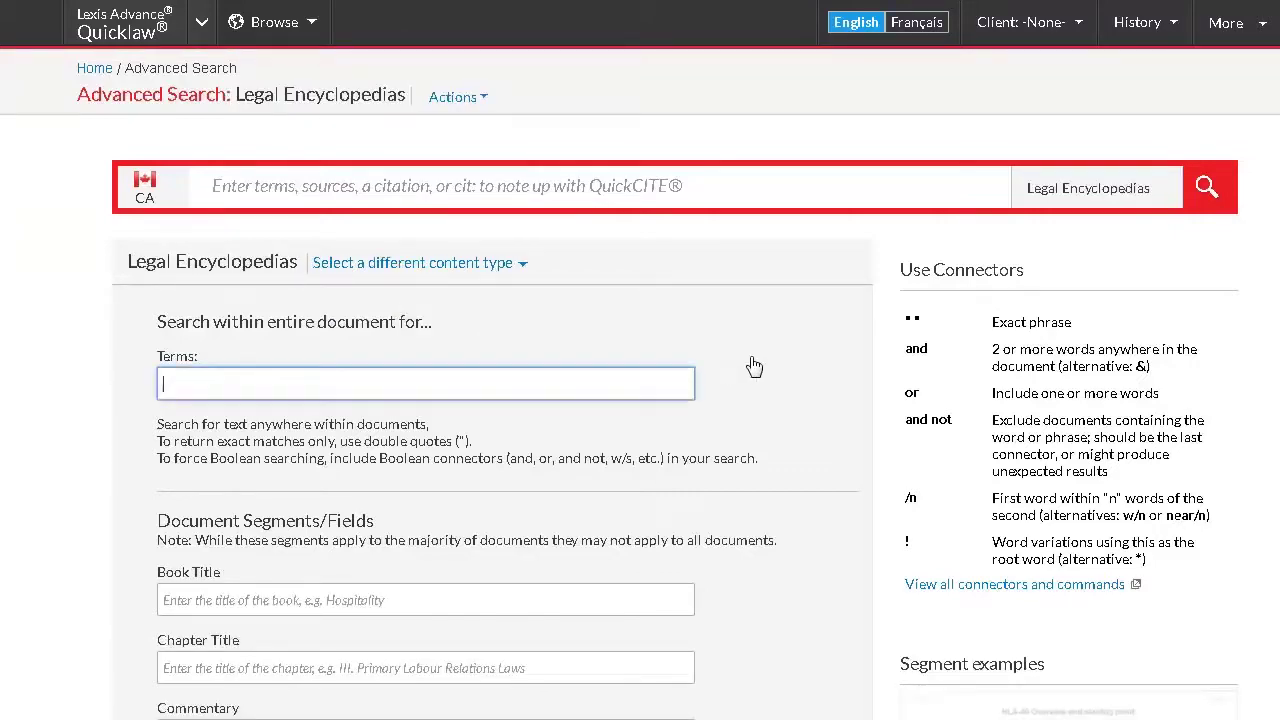
scroll(752, 366, down, 3)
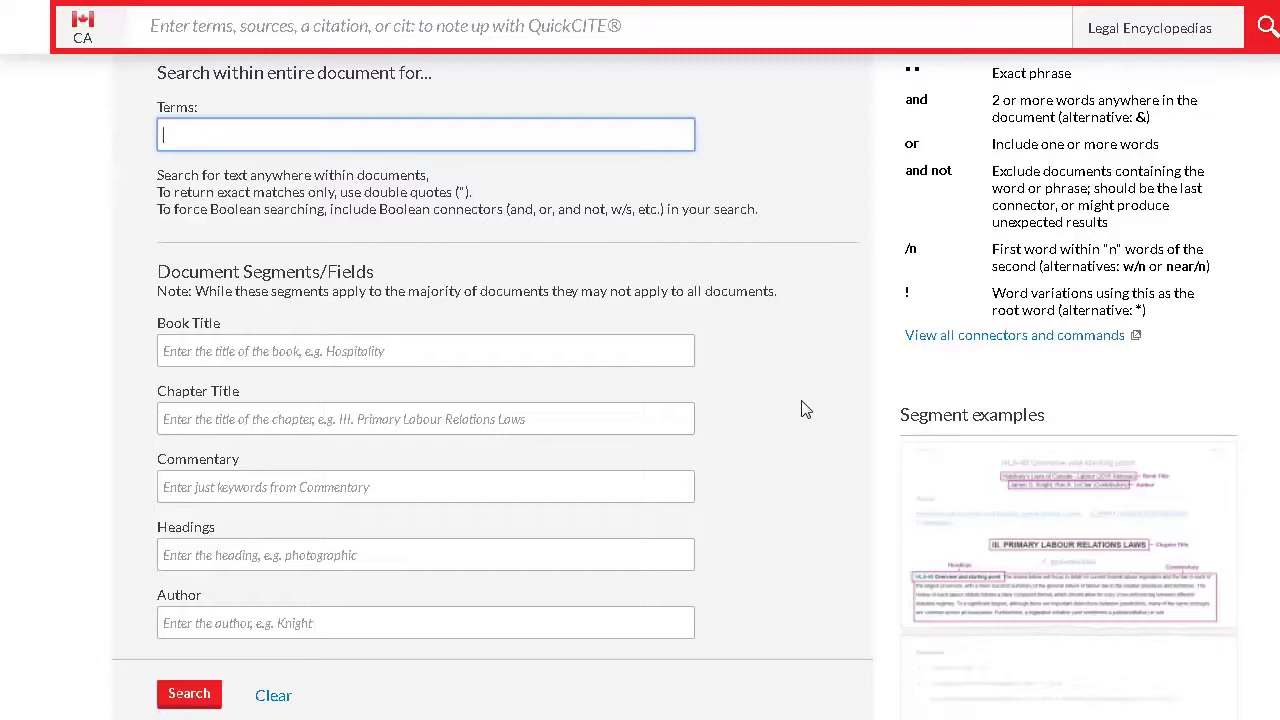
click(1010, 505)
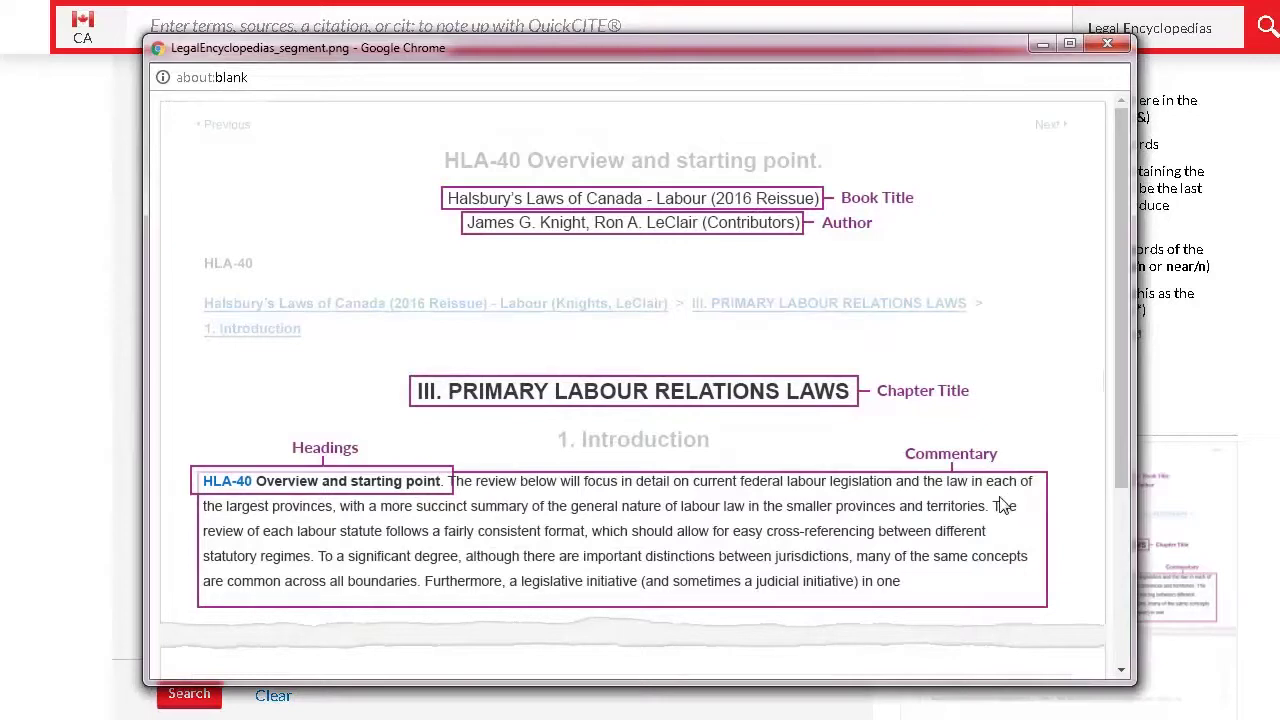
click(1106, 47)
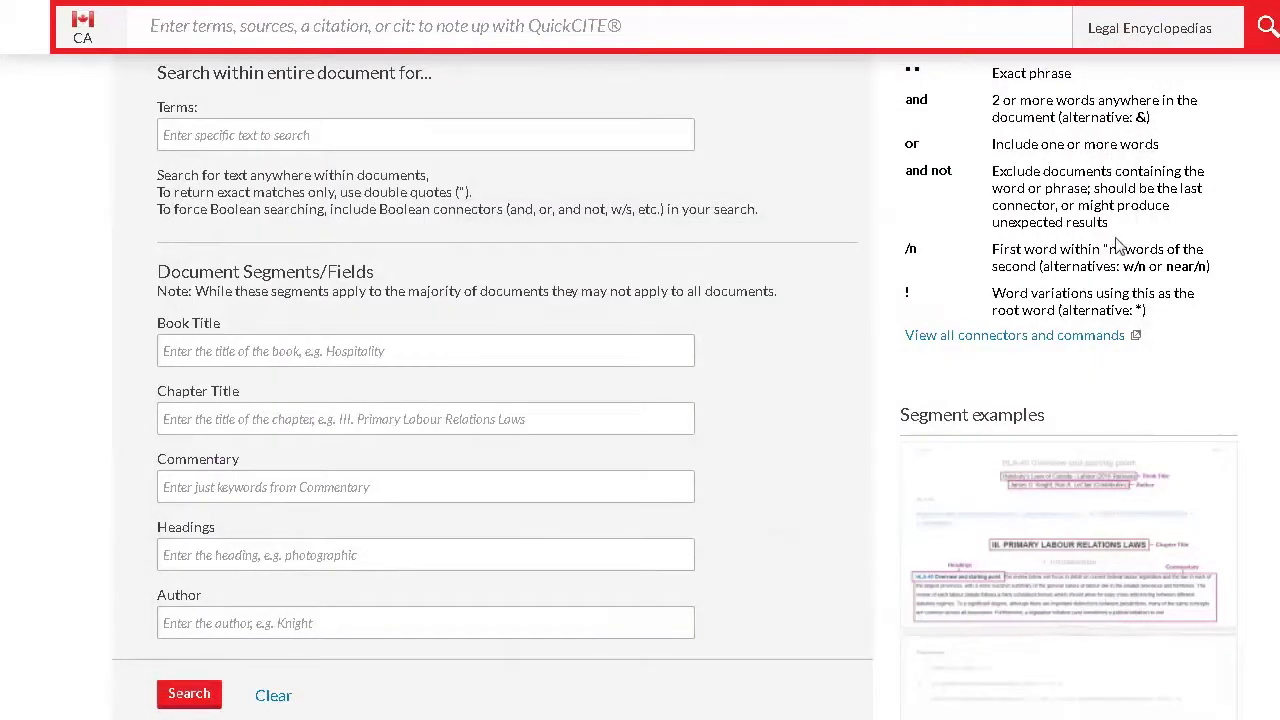